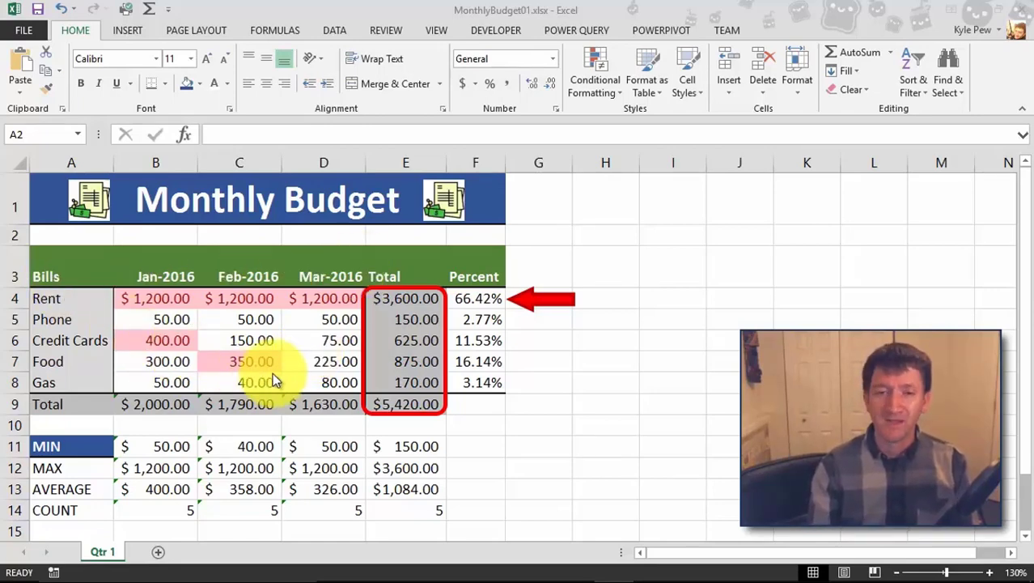
- Insert a 2-D clustered column chart from the bills and monthly amounts in A3:D8
{"action": "left_click", "coordinate": [62, 276]}
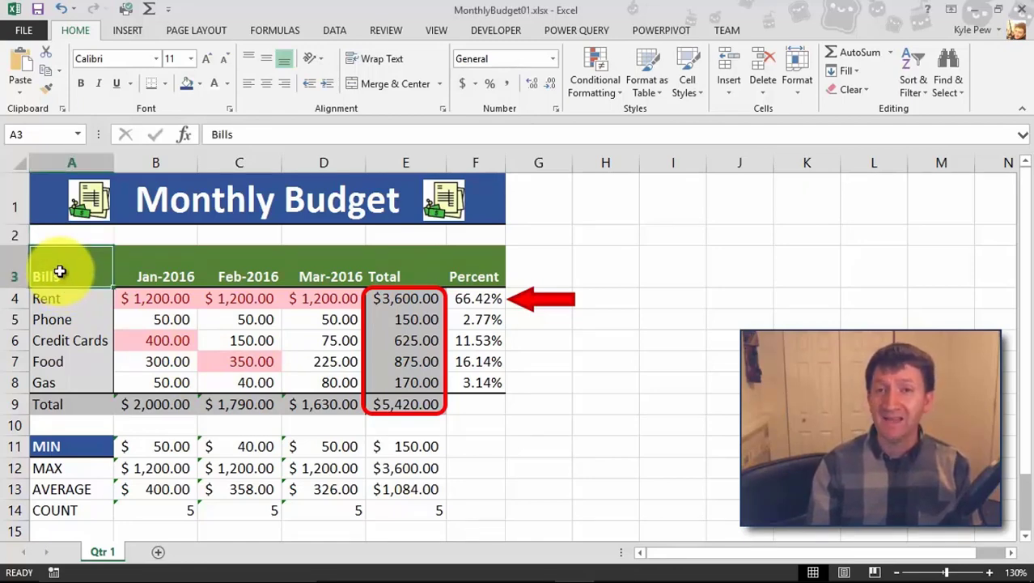
{"action": "left_click_drag", "start_coordinate": [65, 276], "coordinate": [331, 380]}
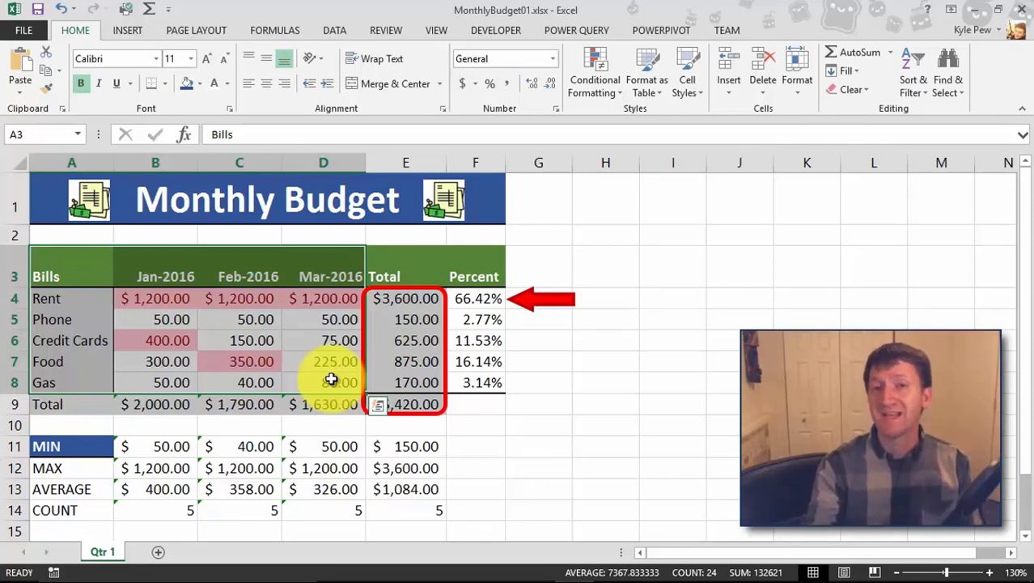
{"action": "left_click", "coordinate": [129, 30]}
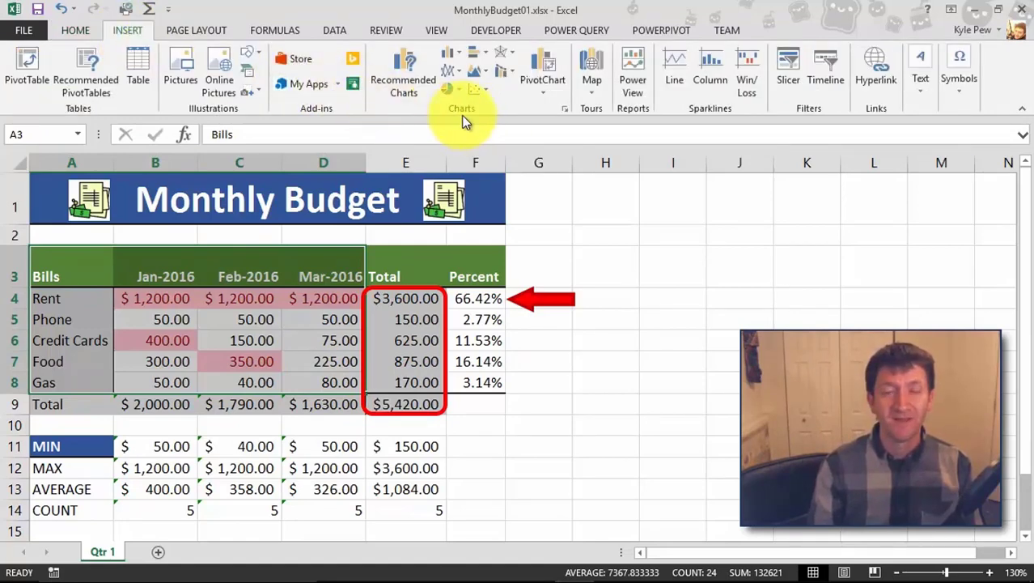
{"action": "left_click", "coordinate": [455, 58]}
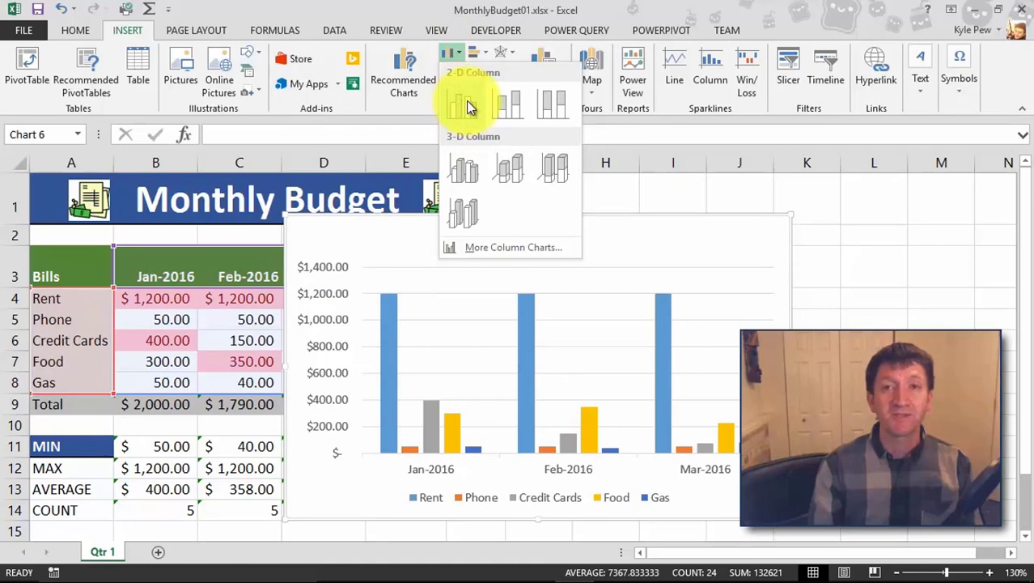
{"action": "left_click", "coordinate": [472, 108]}
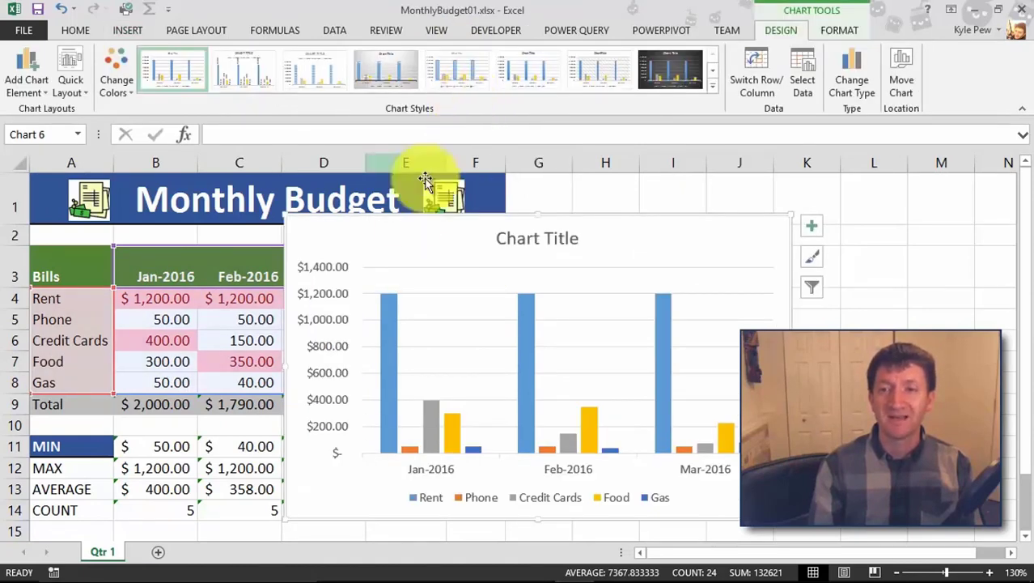
- Move the column chart below the summary rows so that it starts at row 15 under the budget table
{"action": "left_click_drag", "start_coordinate": [409, 233], "coordinate": [166, 218]}
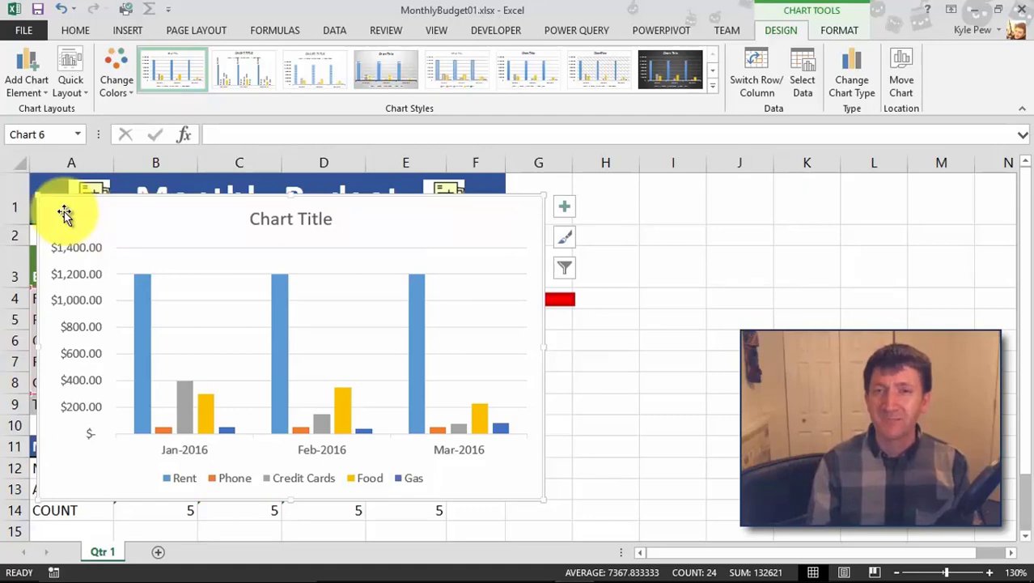
{"action": "left_click_drag", "start_coordinate": [65, 213], "coordinate": [64, 283]}
{"action": "scroll", "coordinate": [250, 351], "scroll_direction": "up", "scroll_amount": 4}
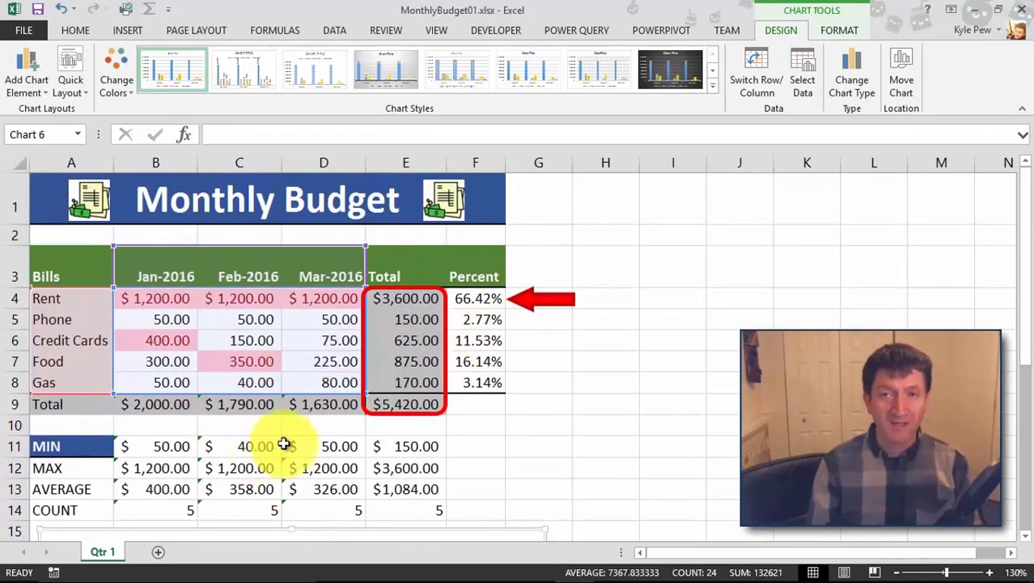
{"action": "scroll", "coordinate": [283, 443], "scroll_direction": "down", "scroll_amount": 3}
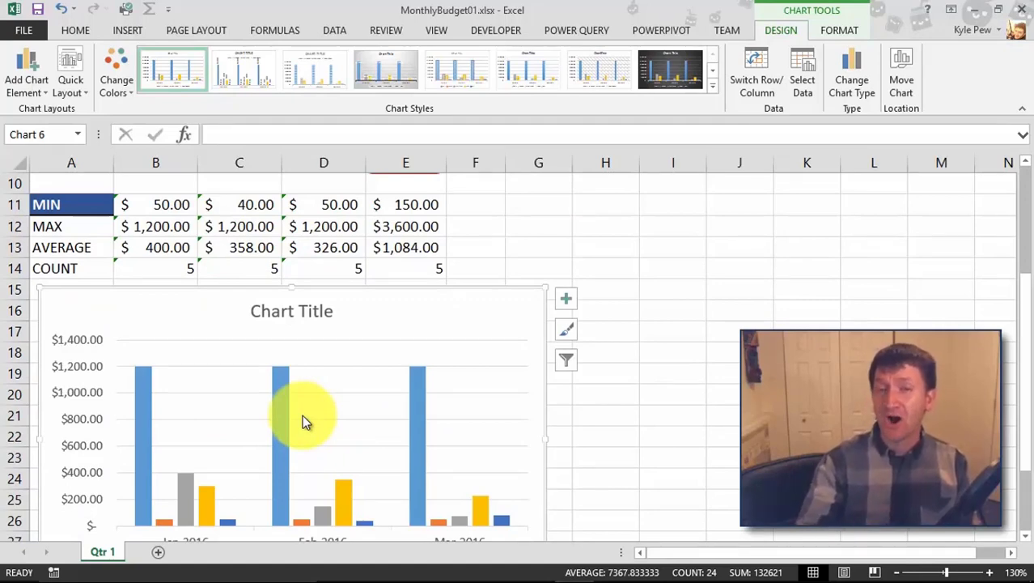
{"action": "scroll", "coordinate": [302, 416], "scroll_direction": "up", "scroll_amount": 3}
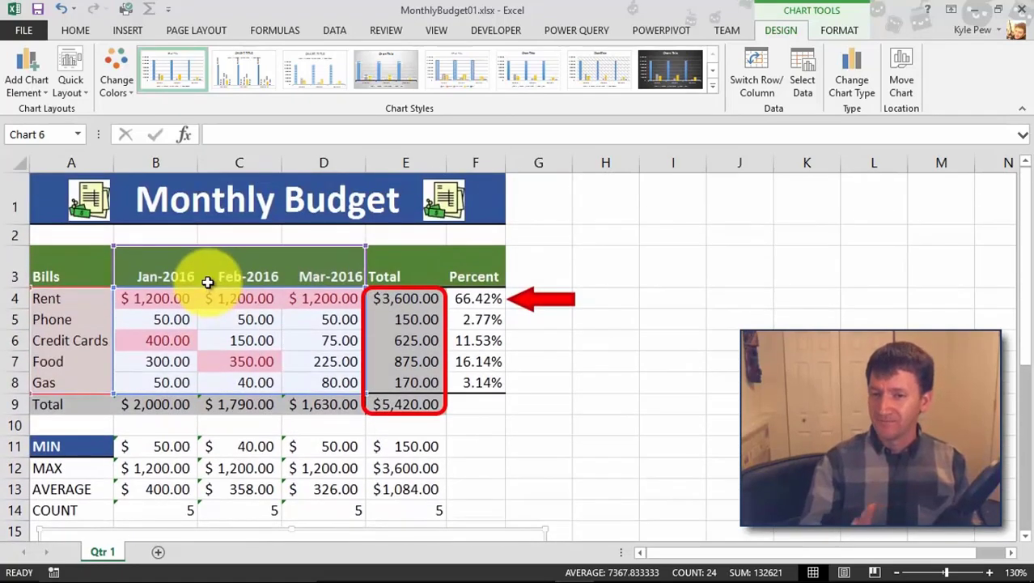
- Set the January rent in B4 to 2500 and check the column chart
{"action": "left_click", "coordinate": [153, 304]}
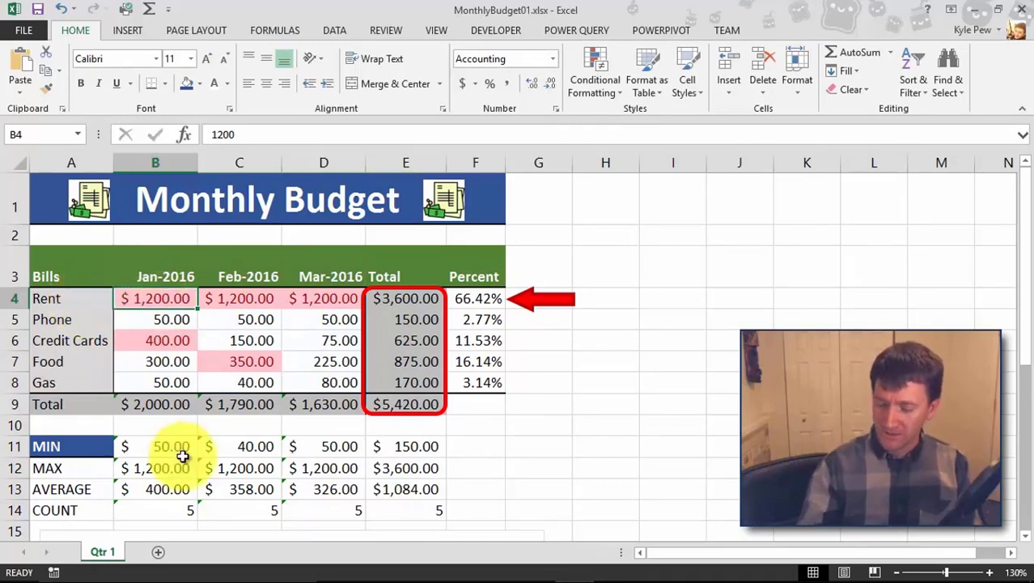
{"action": "type", "text": "2500"}
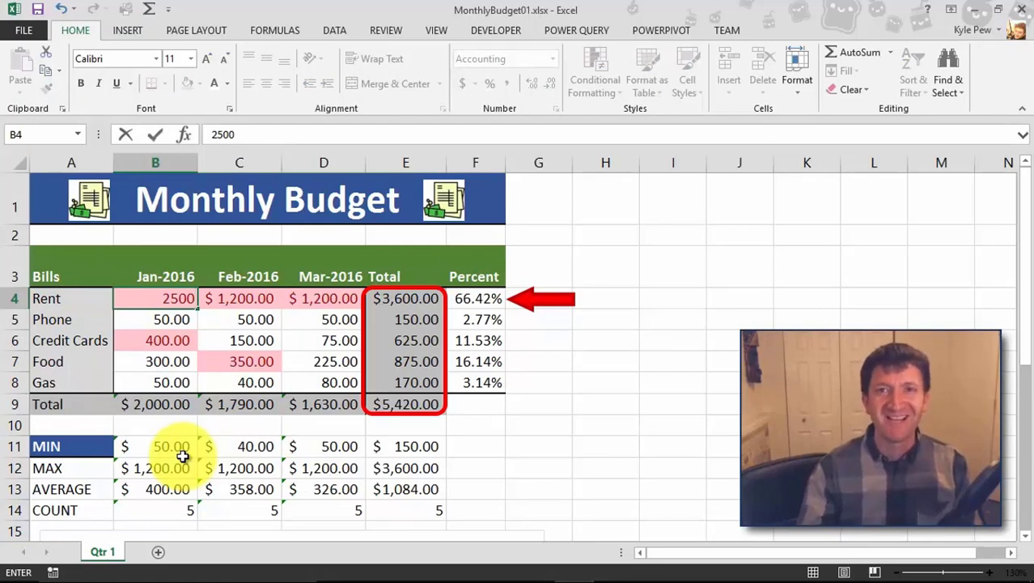
{"action": "key", "text": "Return"}
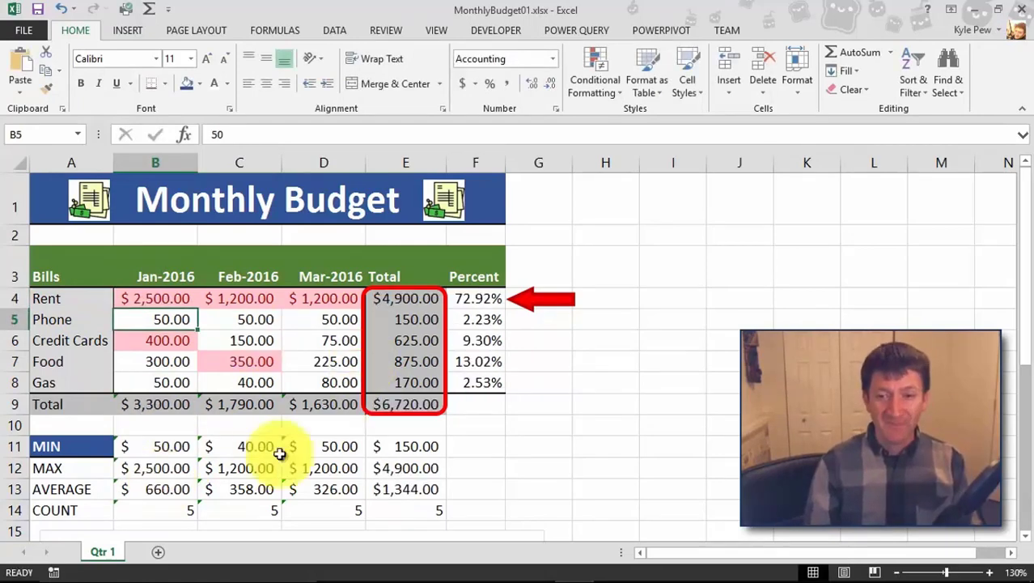
{"action": "scroll", "coordinate": [224, 398], "scroll_direction": "down", "scroll_amount": 5}
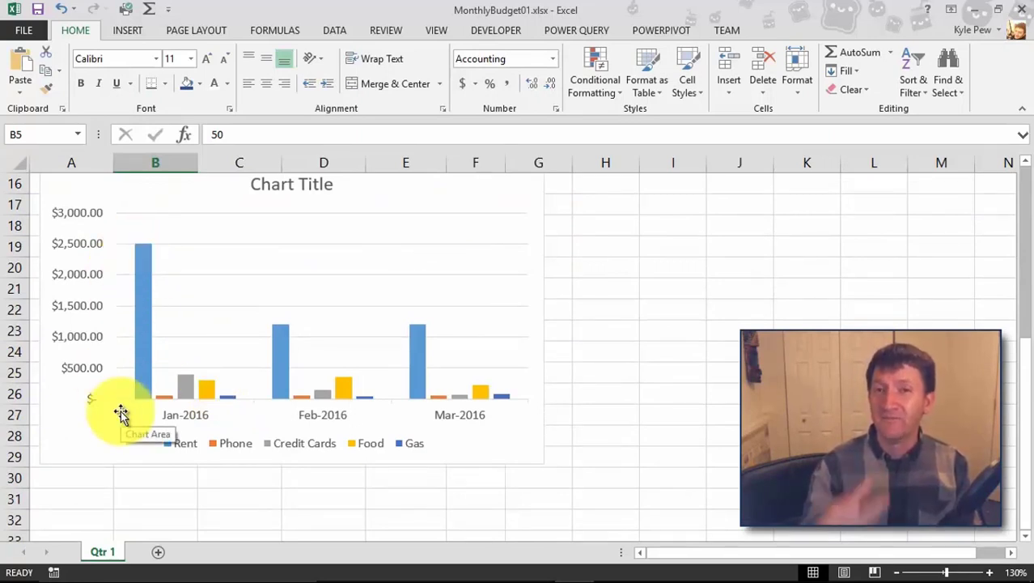
- Set the January rent in B4 back to 1200 and check the column chart again
{"action": "scroll", "coordinate": [132, 401], "scroll_direction": "up", "scroll_amount": 4}
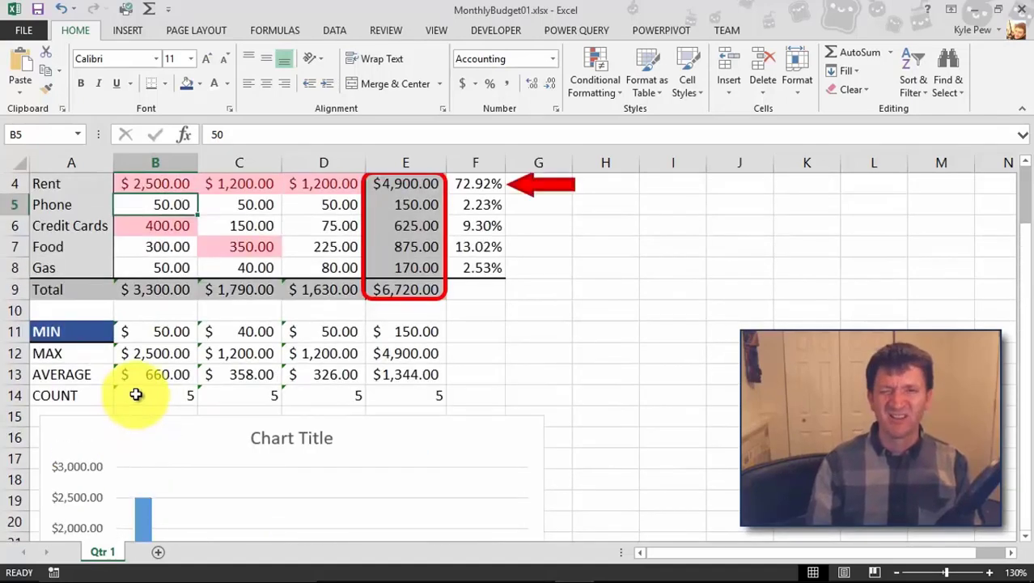
{"action": "scroll", "coordinate": [136, 395], "scroll_direction": "up", "scroll_amount": 1}
{"action": "left_click", "coordinate": [169, 301]}
{"action": "type", "text": "1200"}
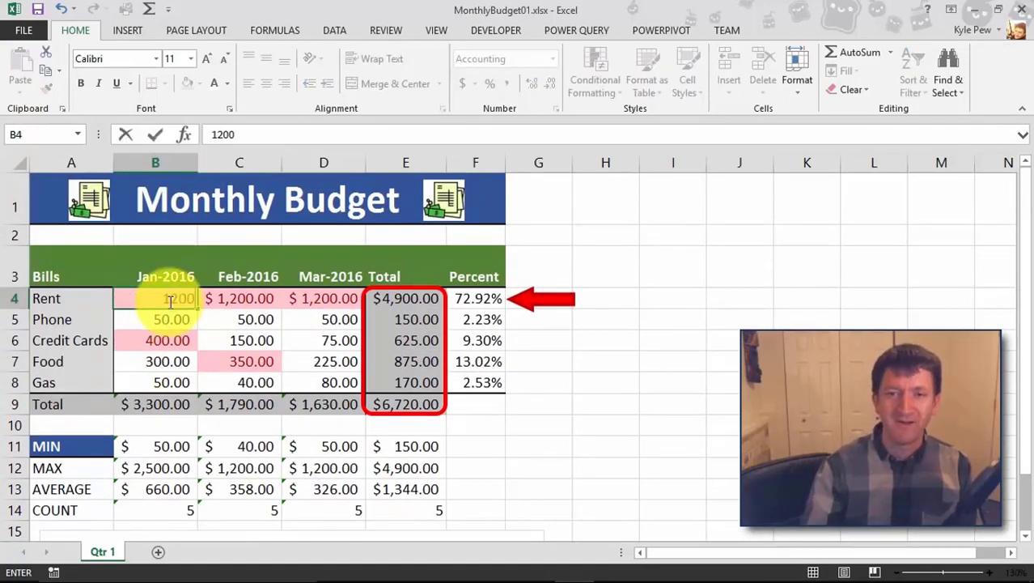
{"action": "key", "text": "Return"}
{"action": "scroll", "coordinate": [217, 336], "scroll_direction": "down", "scroll_amount": 1}
{"action": "scroll", "coordinate": [218, 336], "scroll_direction": "down", "scroll_amount": 4}
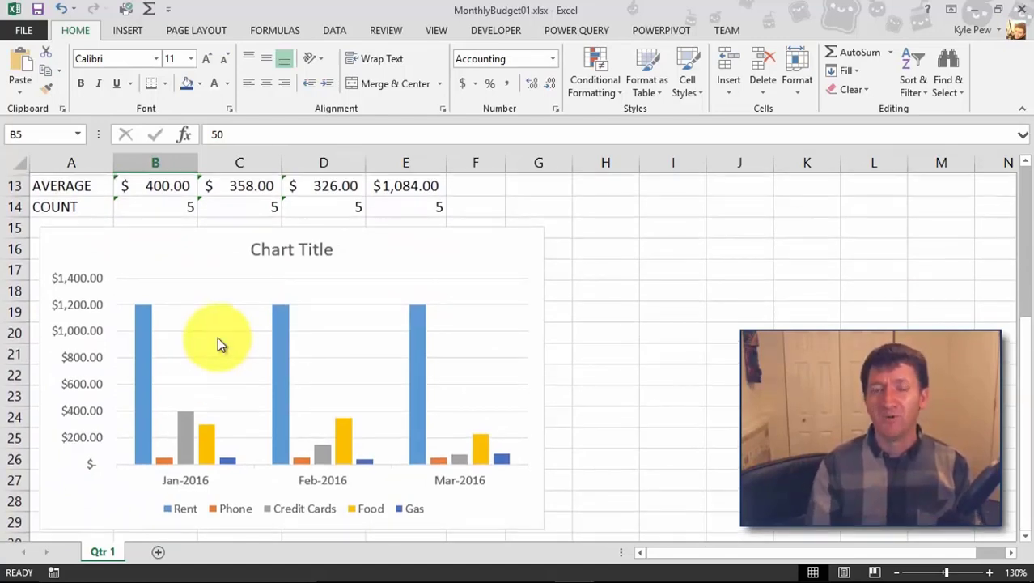
- Open the Format Chart Area settings for the column chart and close them again
{"action": "scroll", "coordinate": [218, 336], "scroll_direction": "up", "scroll_amount": 4}
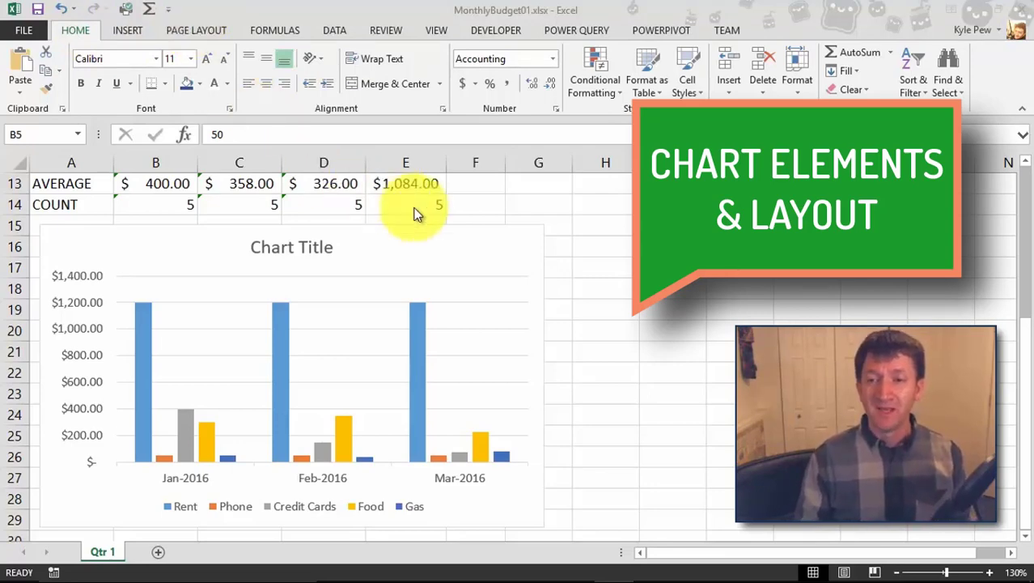
{"action": "double_click", "coordinate": [525, 239]}
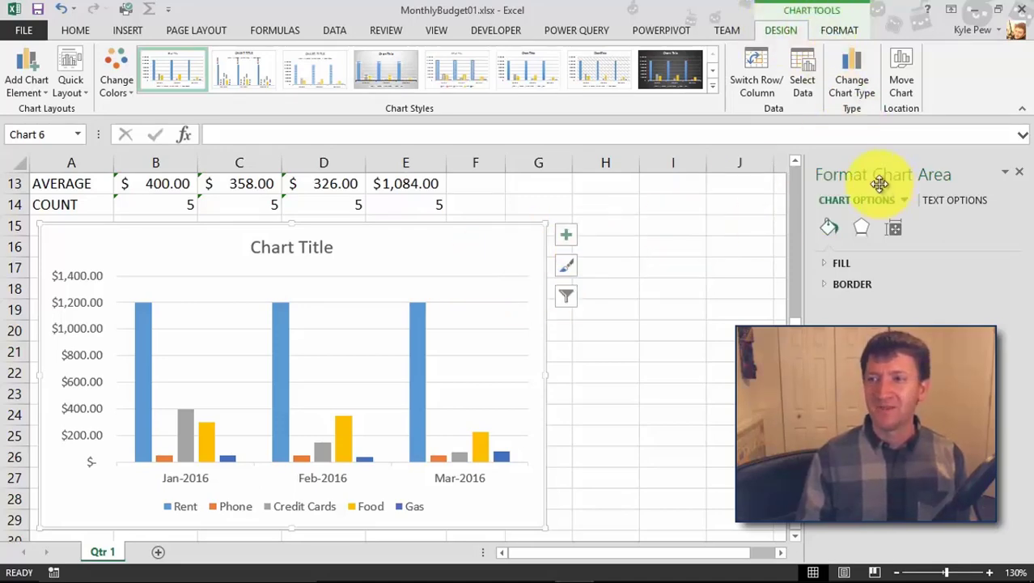
{"action": "left_click", "coordinate": [1019, 172]}
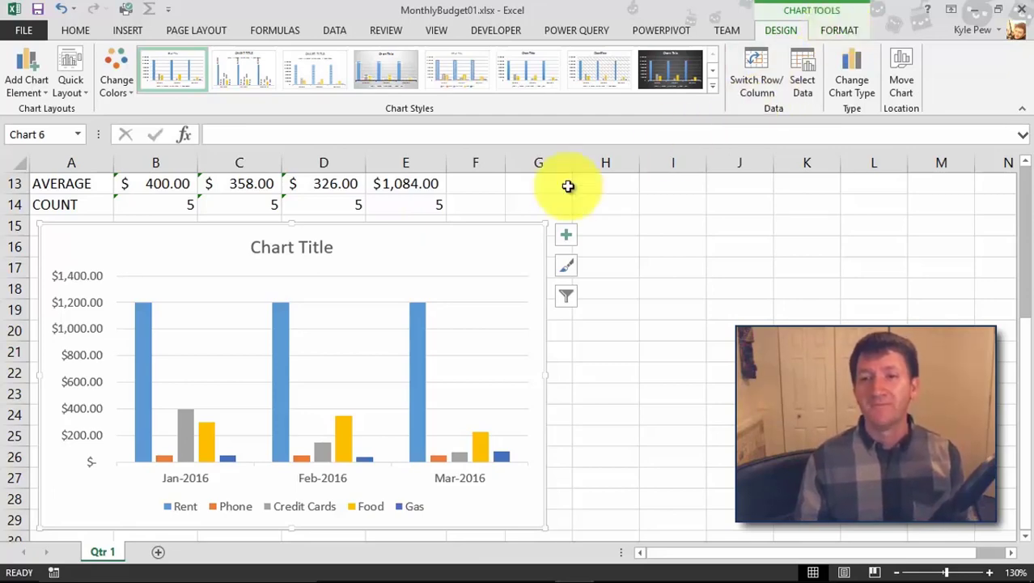
- Replace the chart's placeholder title with "Monthly Budget"
{"action": "left_click", "coordinate": [280, 249]}
{"action": "left_click_drag", "start_coordinate": [253, 247], "coordinate": [338, 247]}
{"action": "type", "text": "M"}
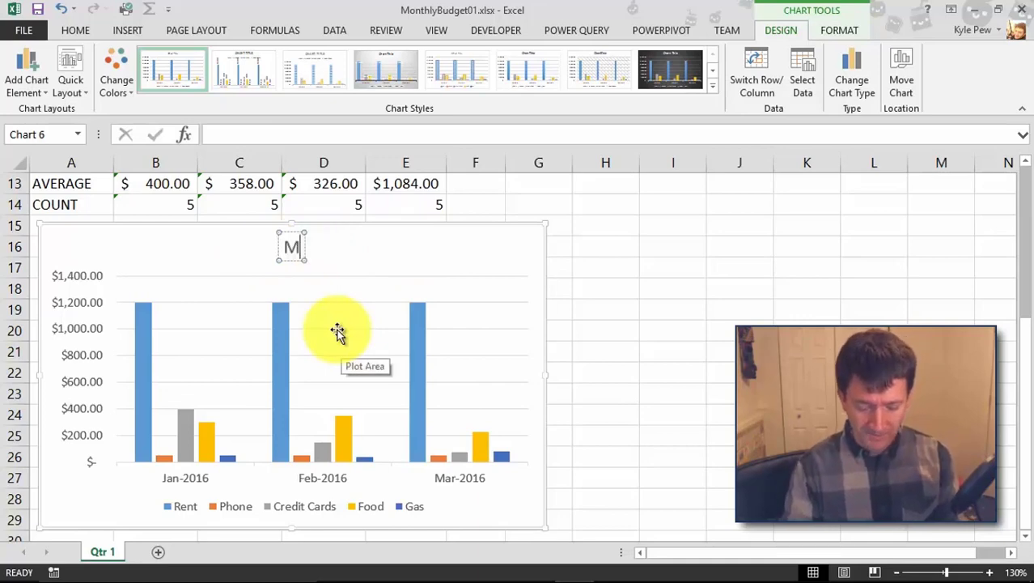
{"action": "type", "text": "onthly"}
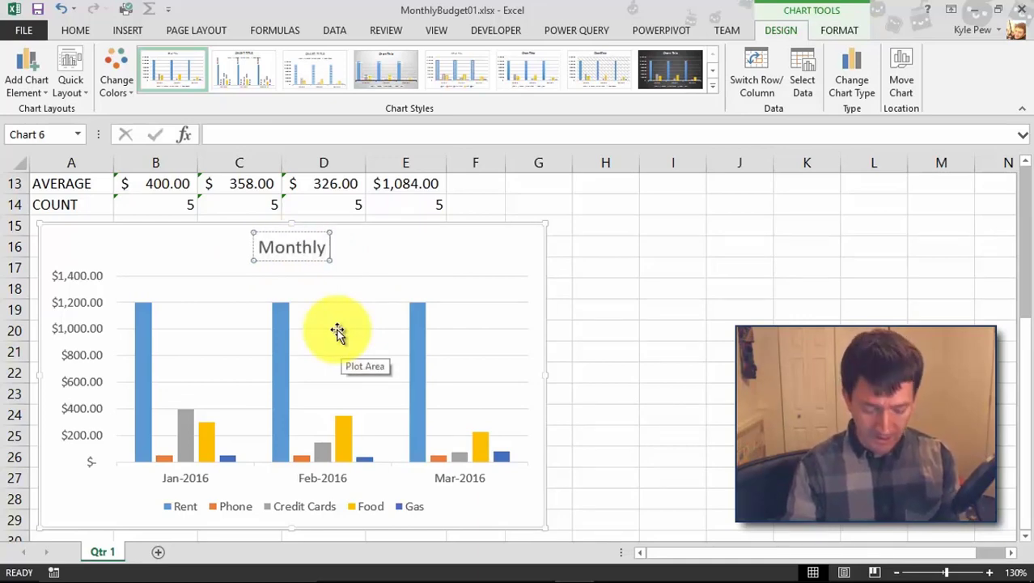
{"action": "type", "text": " Budget"}
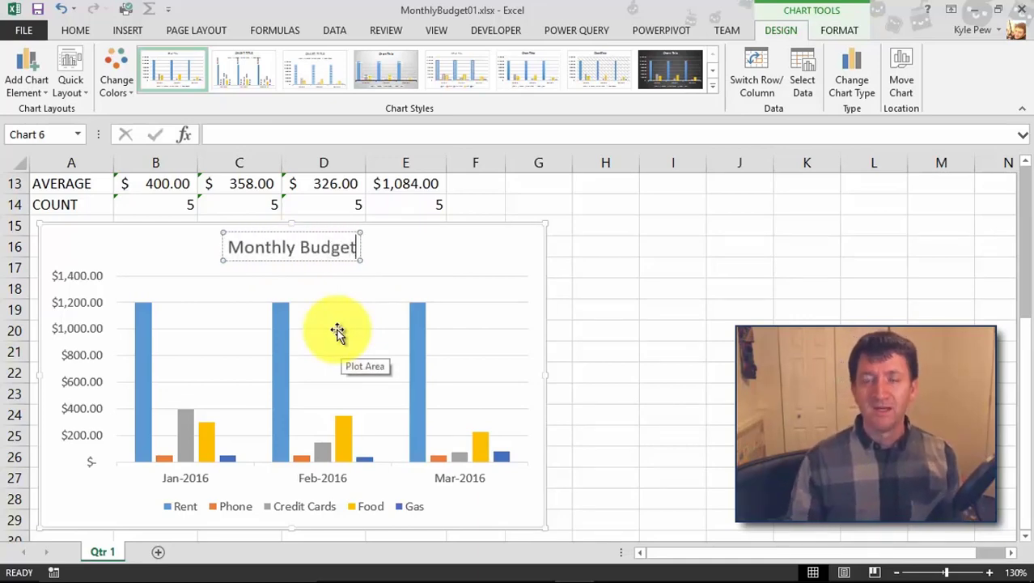
{"action": "left_click", "coordinate": [425, 257]}
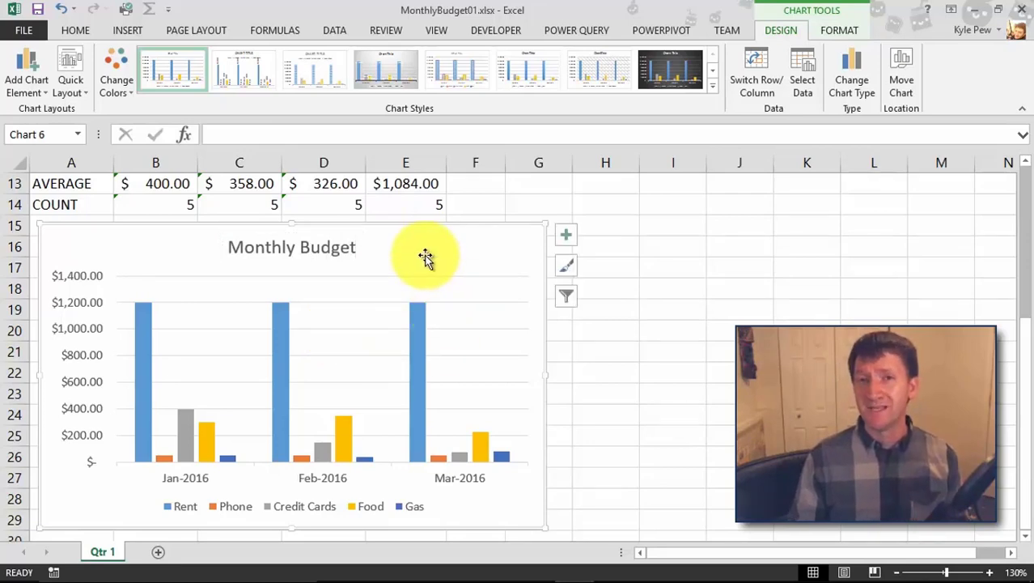
{"action": "left_click", "coordinate": [308, 246]}
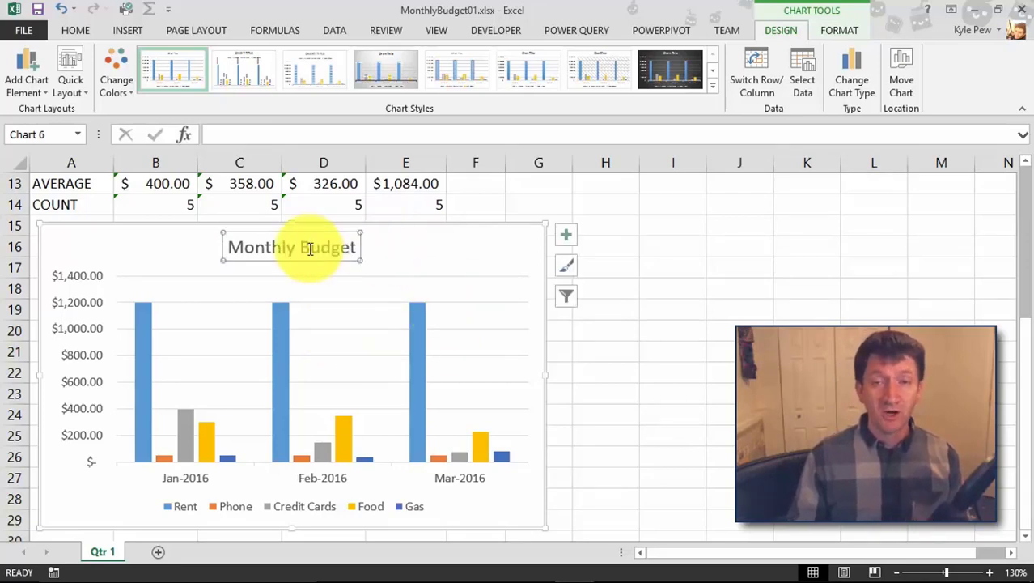
{"action": "left_click", "coordinate": [413, 256]}
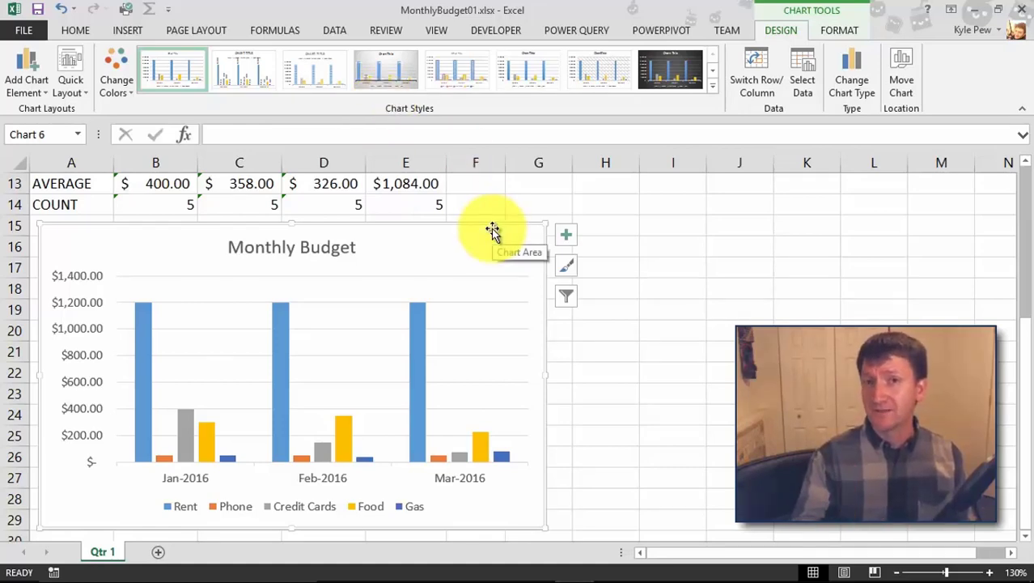
- Set the chart title's position to Above Chart
{"action": "left_click", "coordinate": [567, 239]}
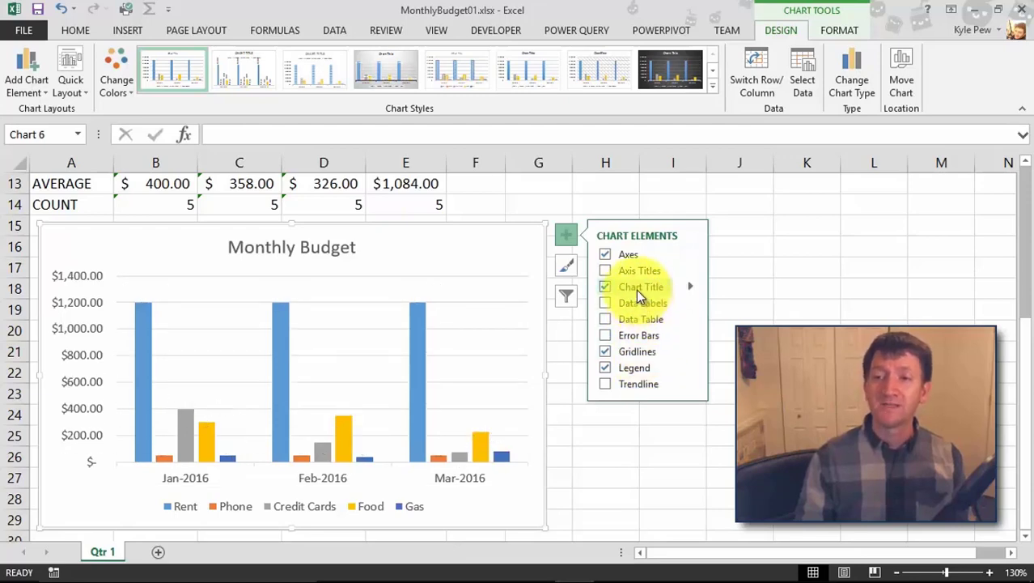
{"action": "left_click", "coordinate": [692, 288]}
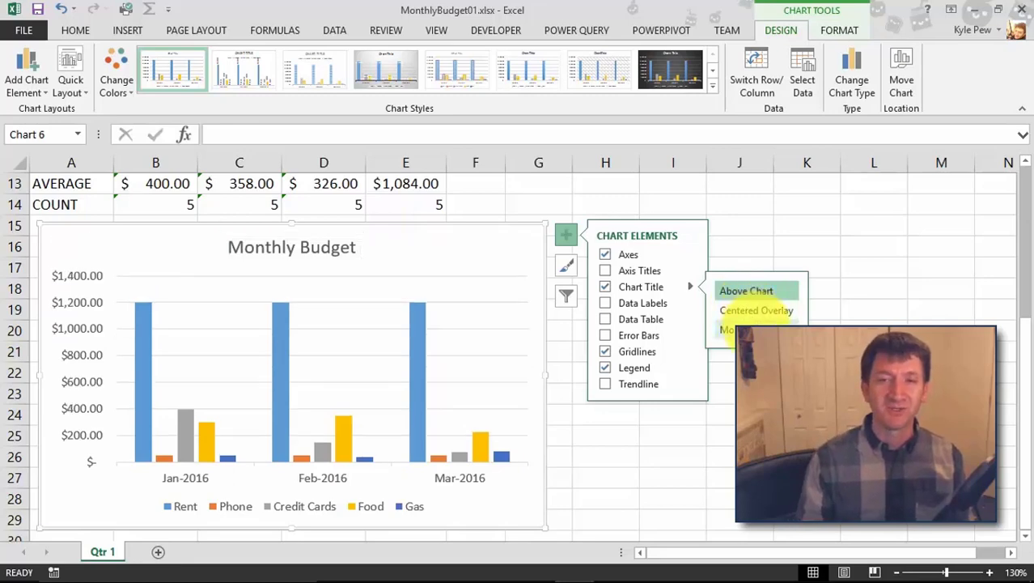
{"action": "left_click", "coordinate": [750, 294]}
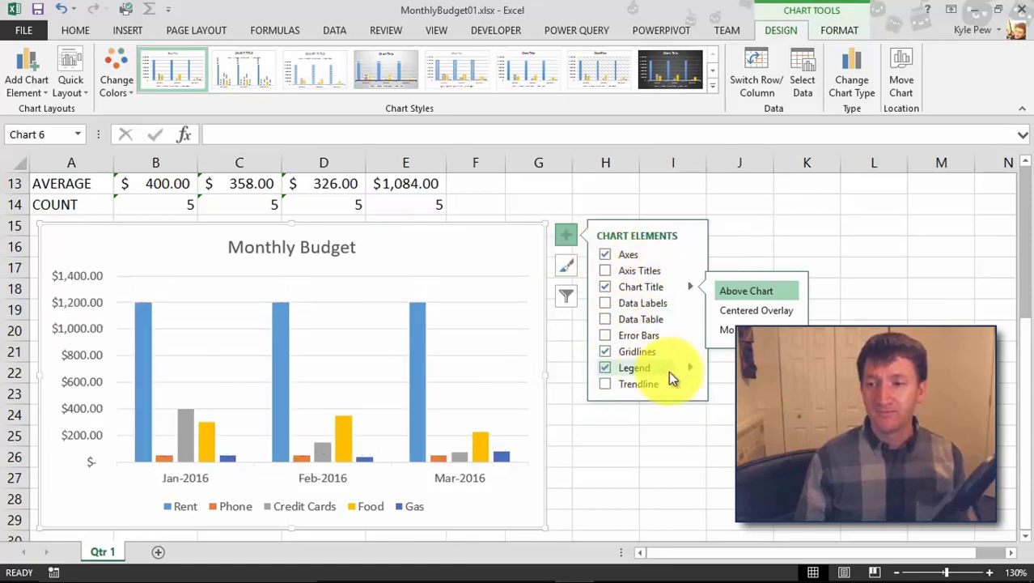
- Move the chart's legend to the top and add data labels to the columns
{"action": "left_click", "coordinate": [691, 368]}
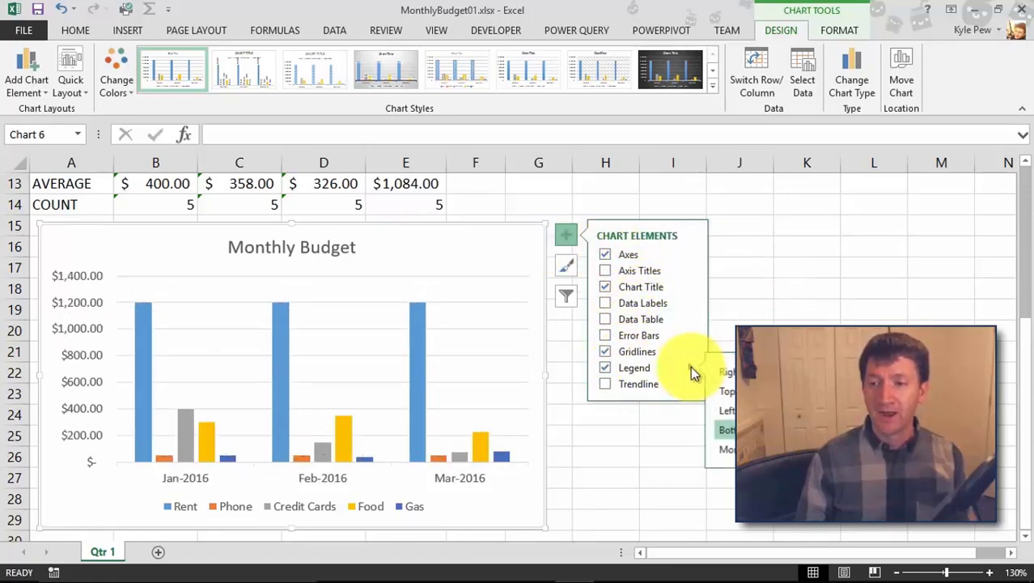
{"action": "left_click", "coordinate": [728, 394]}
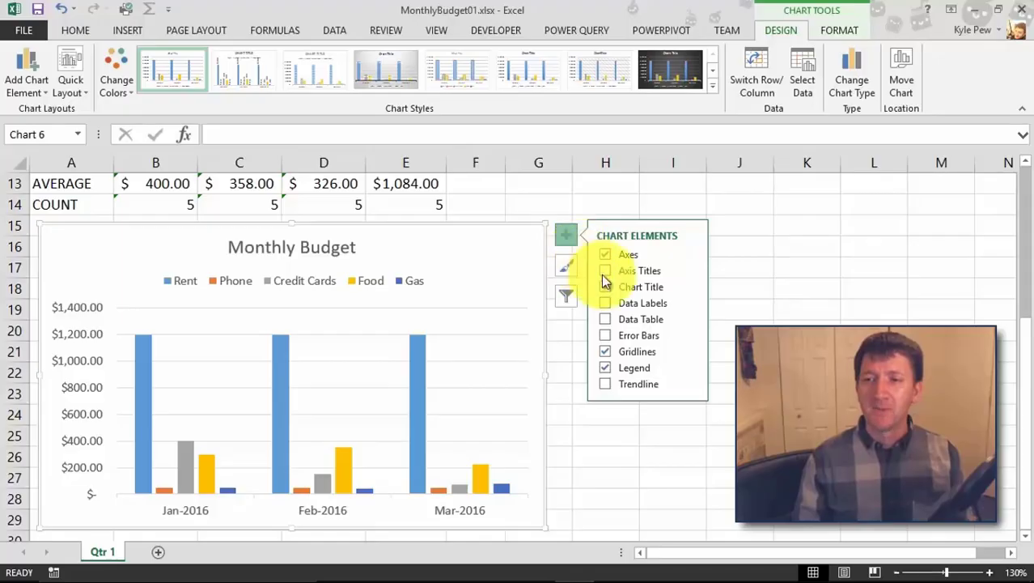
{"action": "mouse_move", "coordinate": [636, 304]}
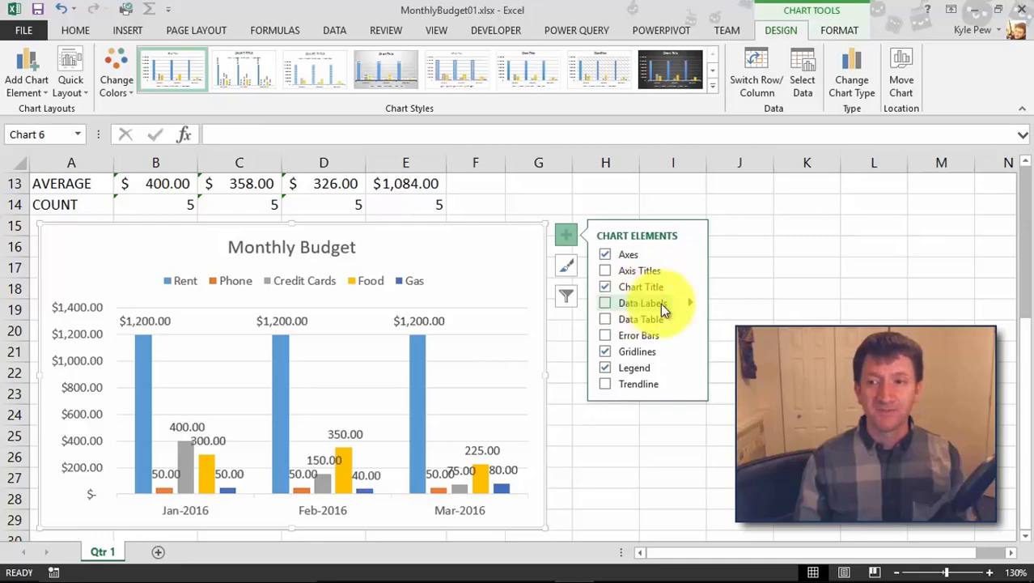
{"action": "left_click", "coordinate": [692, 304]}
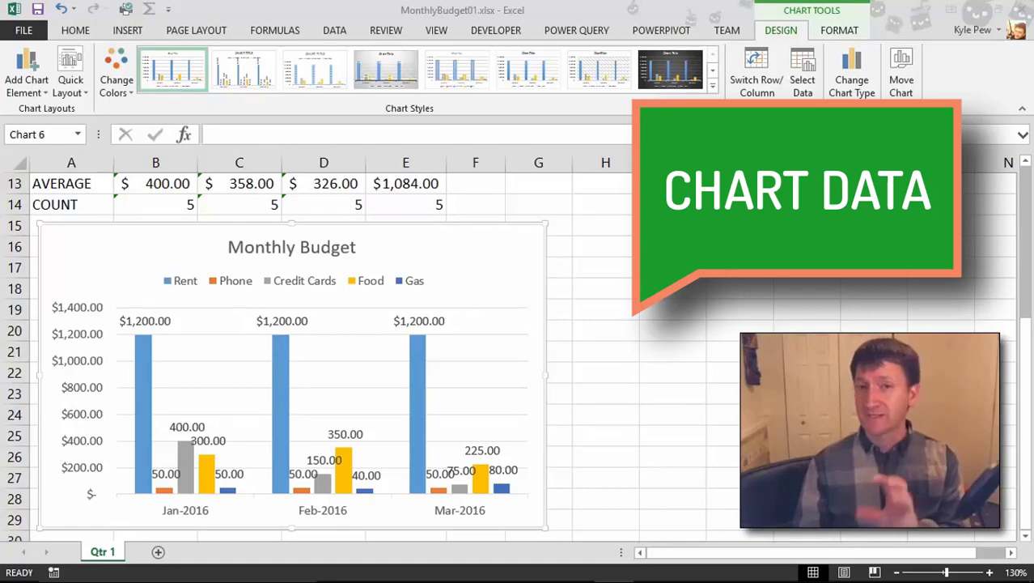
{"action": "scroll", "coordinate": [489, 334], "scroll_direction": "up", "scroll_amount": 4}
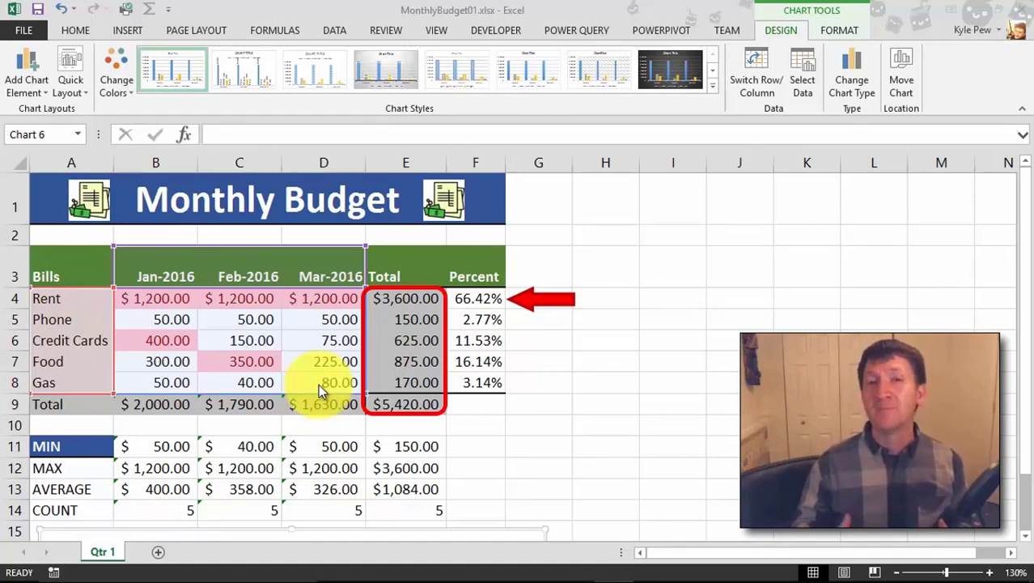
{"action": "scroll", "coordinate": [327, 374], "scroll_direction": "down", "scroll_amount": 4}
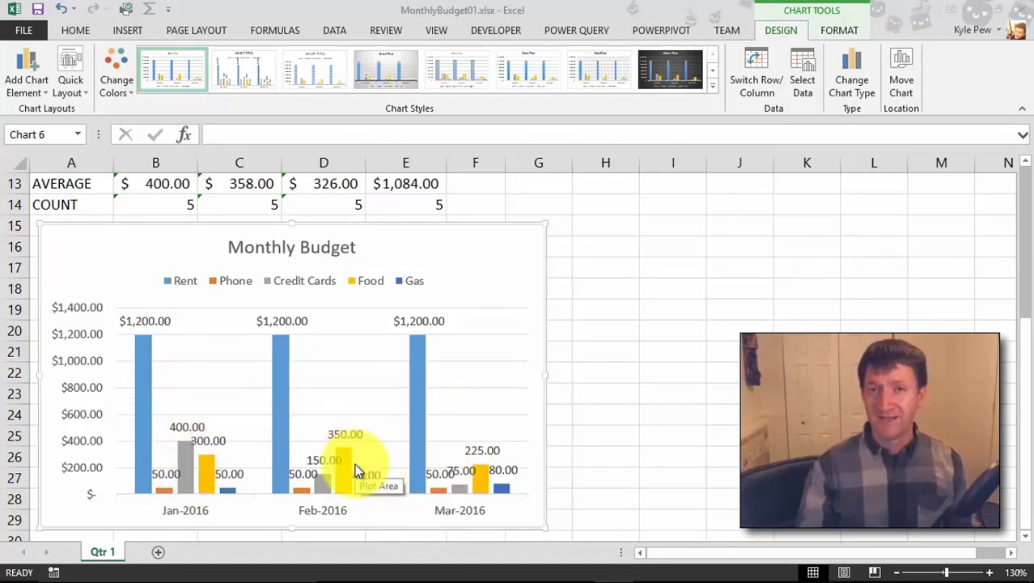
{"action": "scroll", "coordinate": [289, 368], "scroll_direction": "up", "scroll_amount": 3}
{"action": "scroll", "coordinate": [290, 373], "scroll_direction": "up", "scroll_amount": 1}
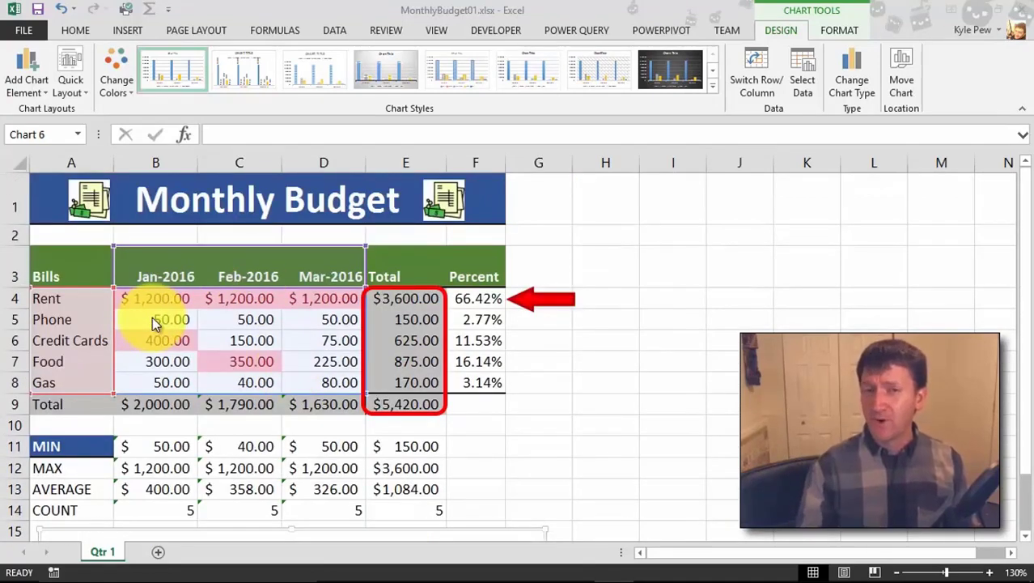
- Limit the column chart's source data to the Jan-2016 and Feb-2016 columns, leaving out Mar-2016
{"action": "scroll", "coordinate": [72, 361], "scroll_direction": "down", "scroll_amount": 4}
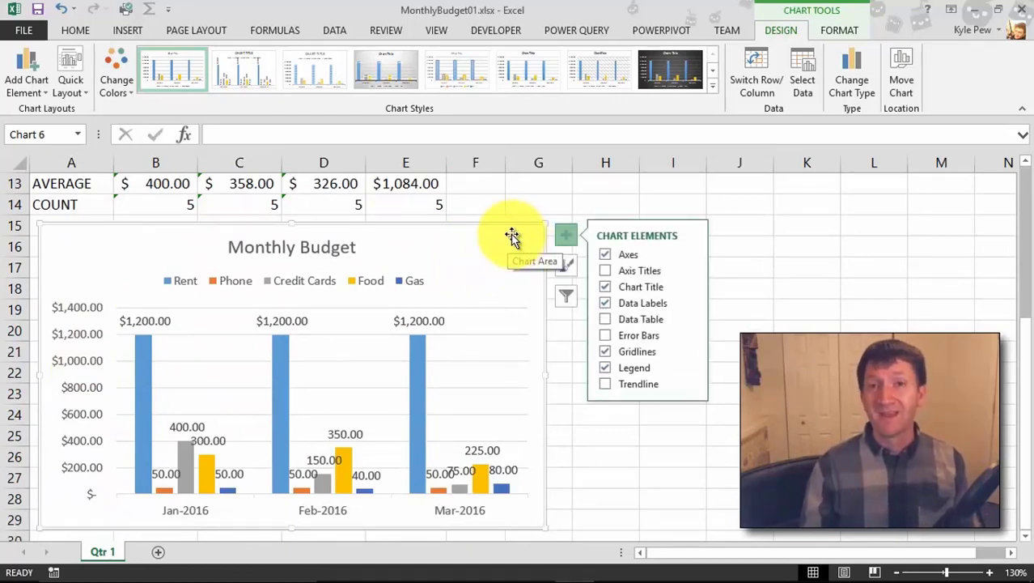
{"action": "scroll", "coordinate": [512, 234], "scroll_direction": "up", "scroll_amount": 4}
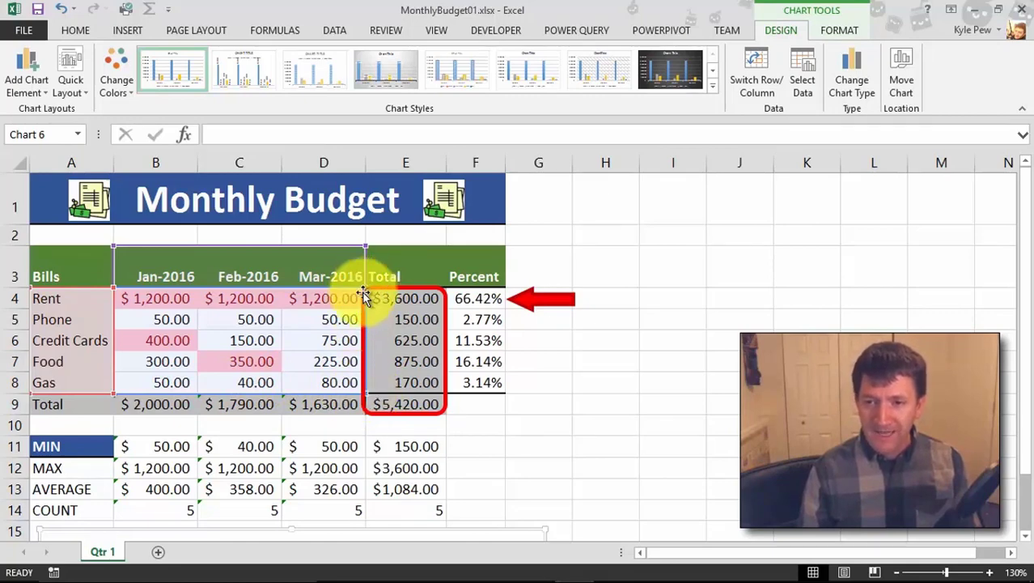
{"action": "left_click_drag", "start_coordinate": [363, 297], "coordinate": [372, 296]}
{"action": "scroll", "coordinate": [363, 398], "scroll_direction": "down", "scroll_amount": 2}
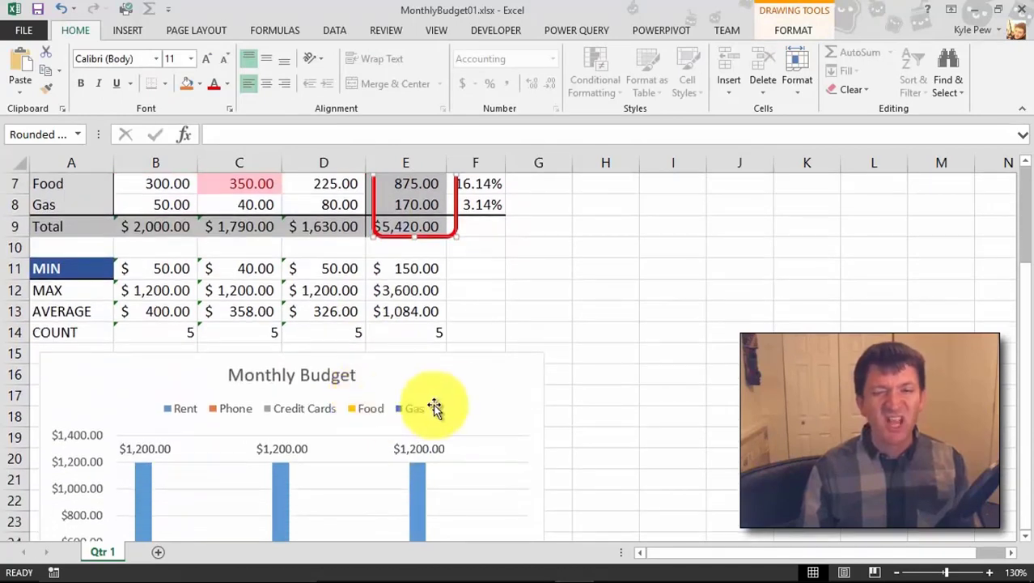
{"action": "left_click", "coordinate": [503, 360]}
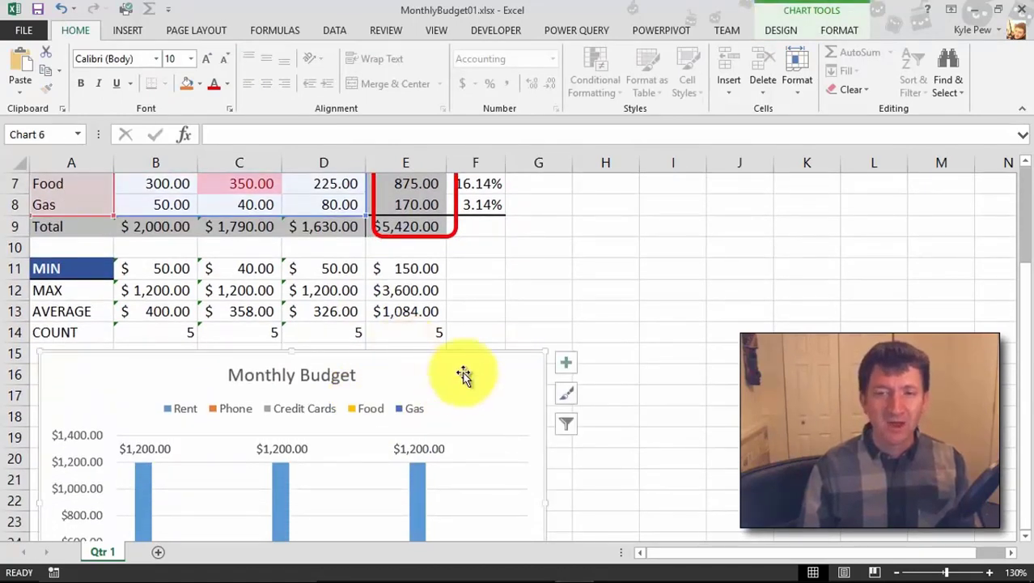
{"action": "scroll", "coordinate": [464, 375], "scroll_direction": "up", "scroll_amount": 2}
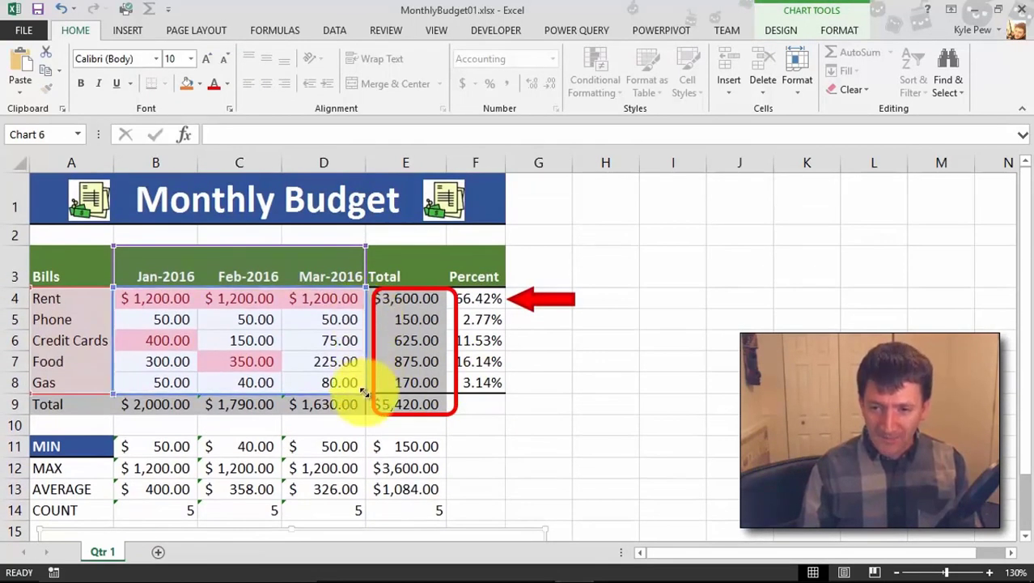
{"action": "left_click_drag", "start_coordinate": [364, 393], "coordinate": [301, 385]}
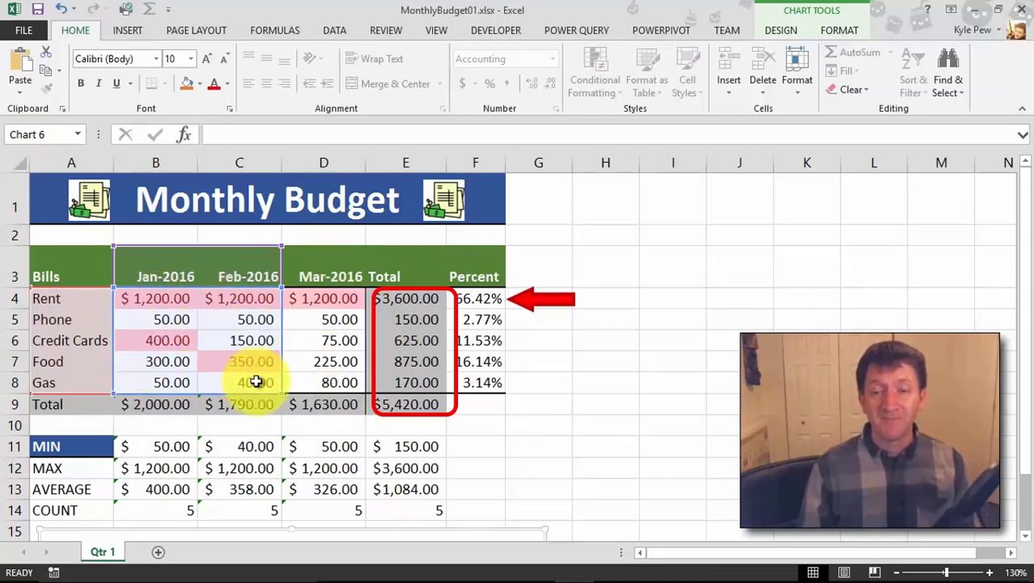
{"action": "scroll", "coordinate": [255, 382], "scroll_direction": "down", "scroll_amount": 4}
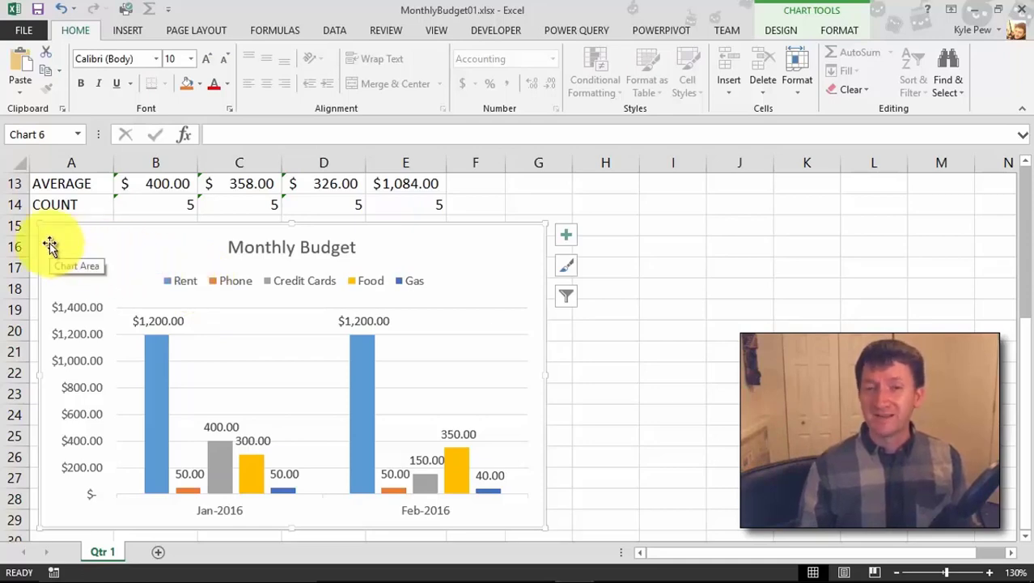
- Exclude the Rent row from the chart's source data so it covers only Phone through Gas
{"action": "scroll", "coordinate": [50, 242], "scroll_direction": "up", "scroll_amount": 4}
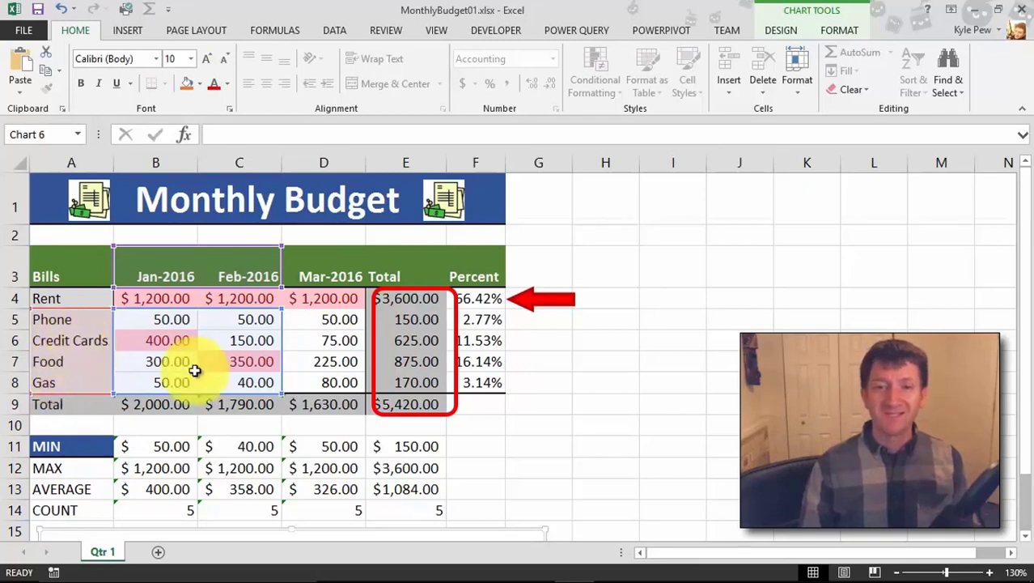
{"action": "scroll", "coordinate": [195, 370], "scroll_direction": "down", "scroll_amount": 4}
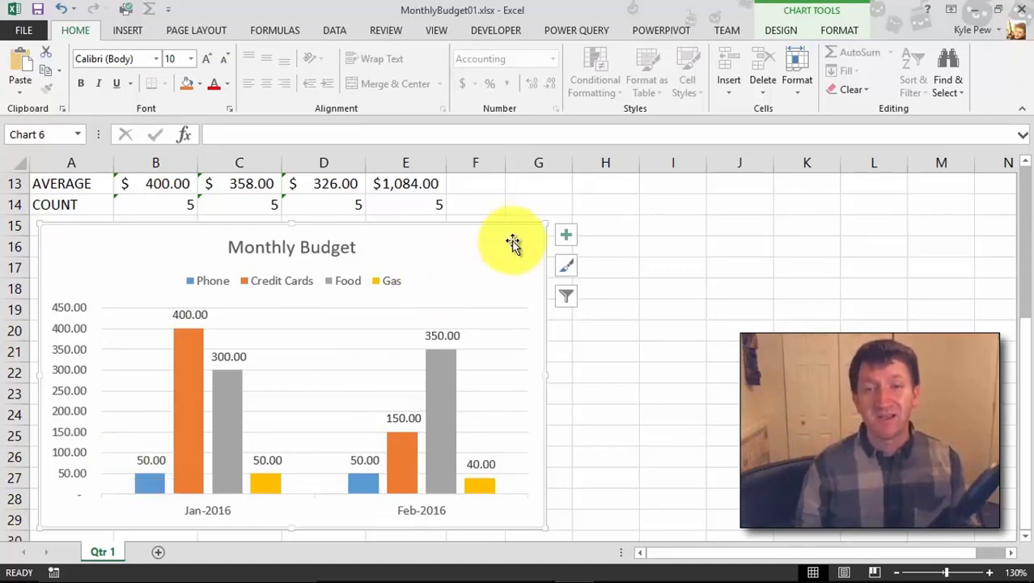
{"action": "scroll", "coordinate": [512, 240], "scroll_direction": "up", "scroll_amount": 2}
{"action": "scroll", "coordinate": [512, 240], "scroll_direction": "up", "scroll_amount": 2}
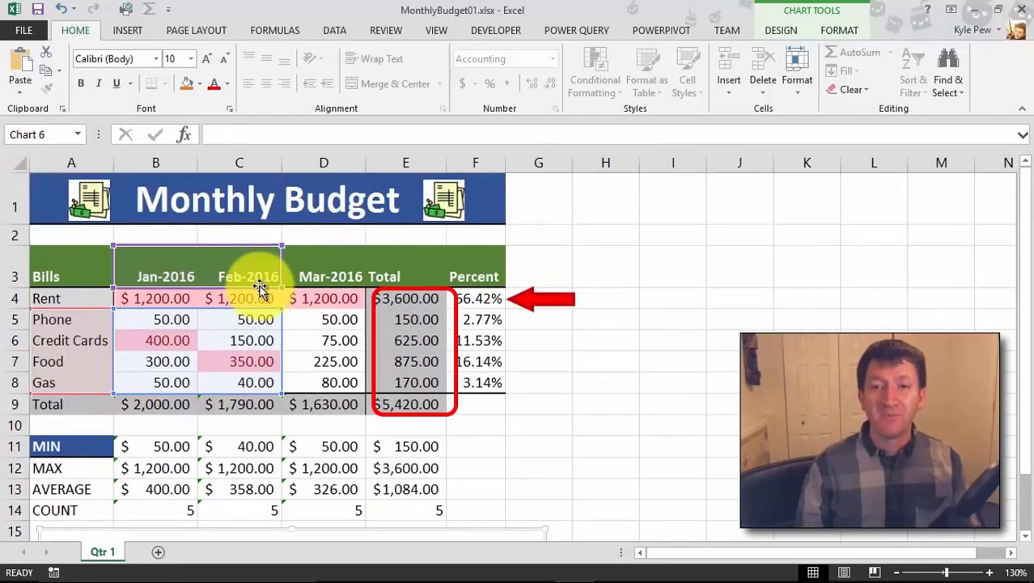
- Extend the chart's source data to include the Mar-2016 column and review the resulting columns
{"action": "left_click_drag", "start_coordinate": [281, 310], "coordinate": [343, 314]}
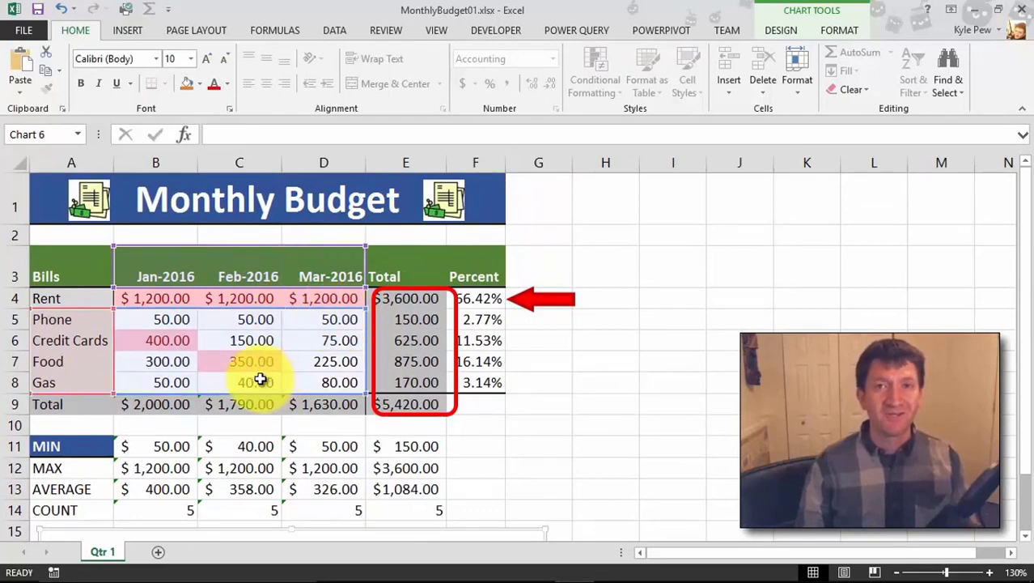
{"action": "scroll", "coordinate": [259, 378], "scroll_direction": "down", "scroll_amount": 5}
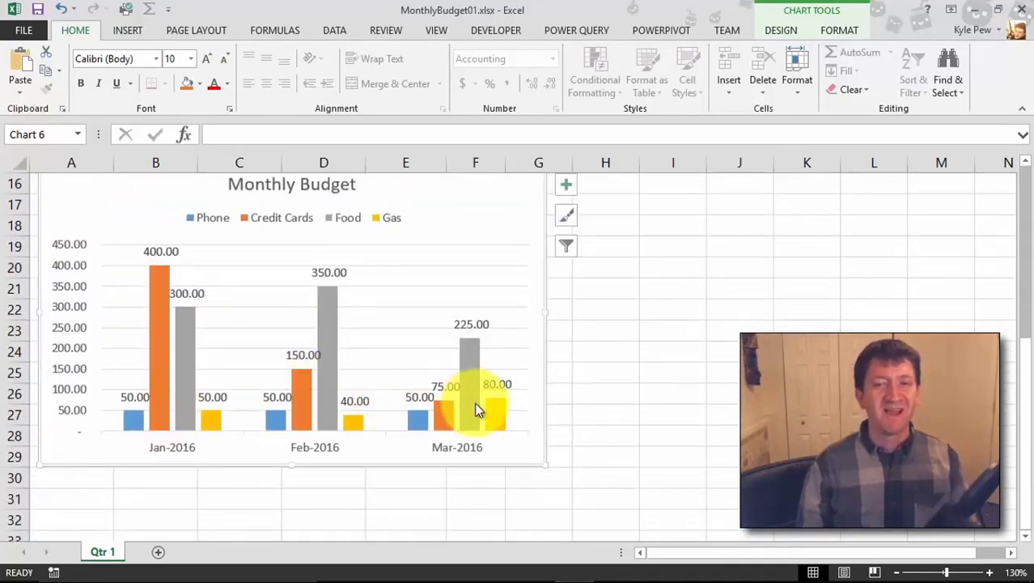
{"action": "mouse_move", "coordinate": [478, 410]}
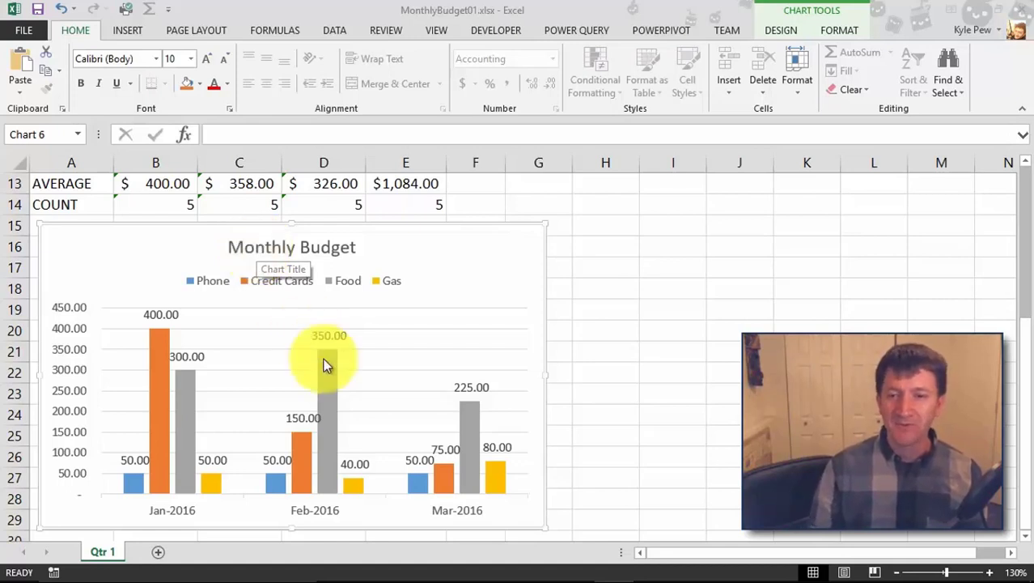
{"action": "mouse_move", "coordinate": [156, 400]}
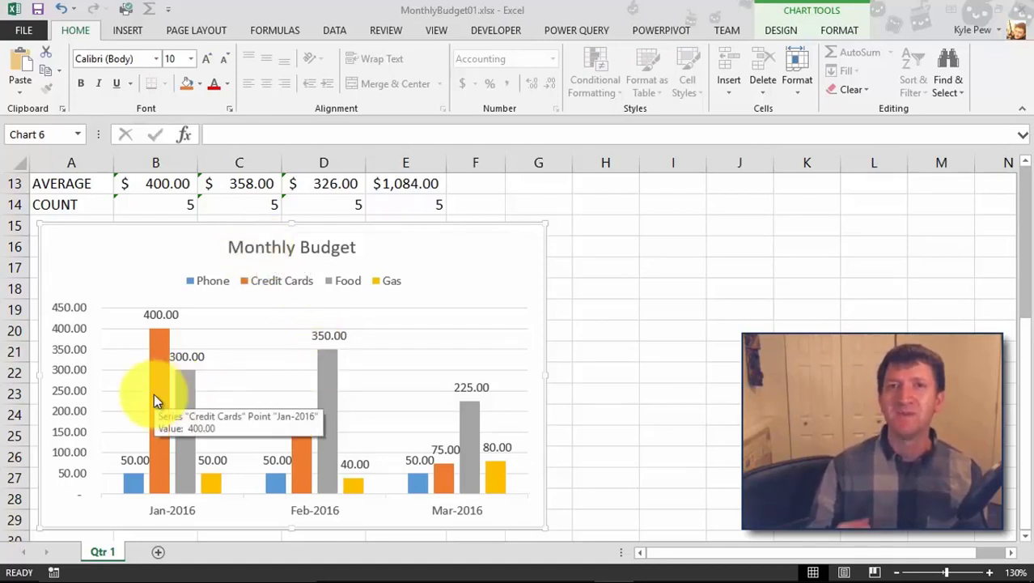
{"action": "mouse_move", "coordinate": [192, 399]}
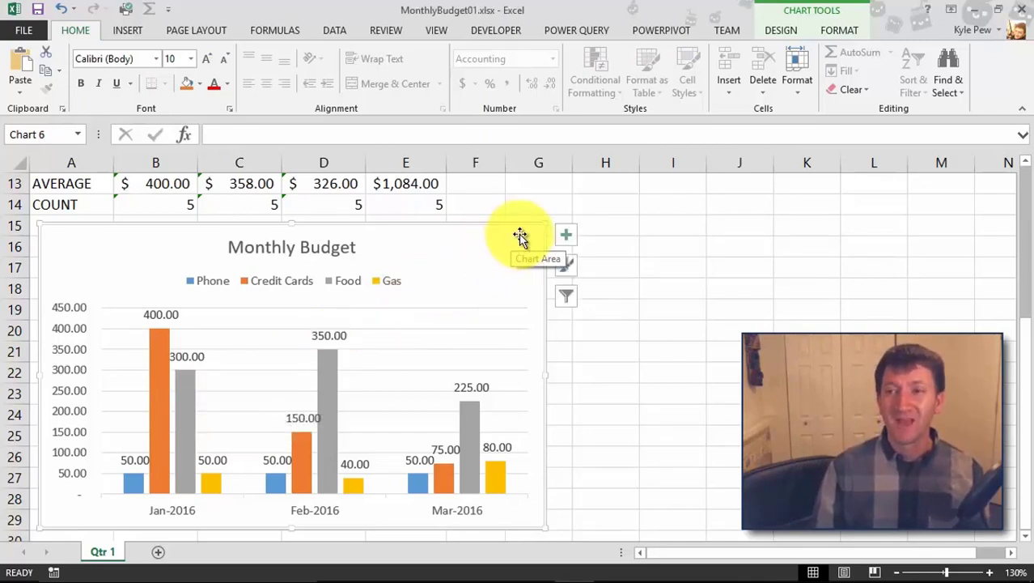
- Browse the available chart styles and preview Style 9 on the chart without applying it
{"action": "left_click", "coordinate": [793, 37]}
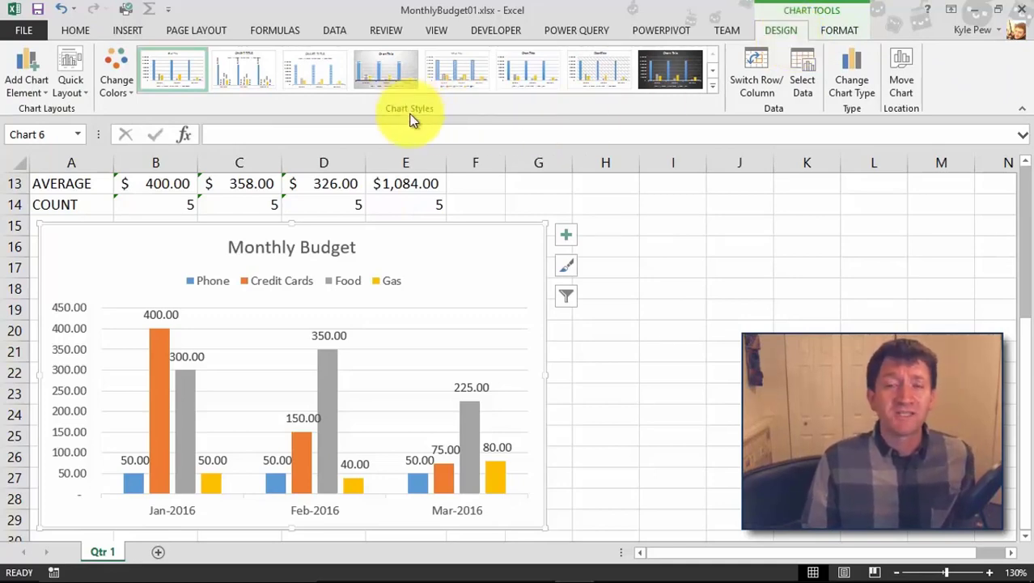
{"action": "left_click", "coordinate": [710, 86]}
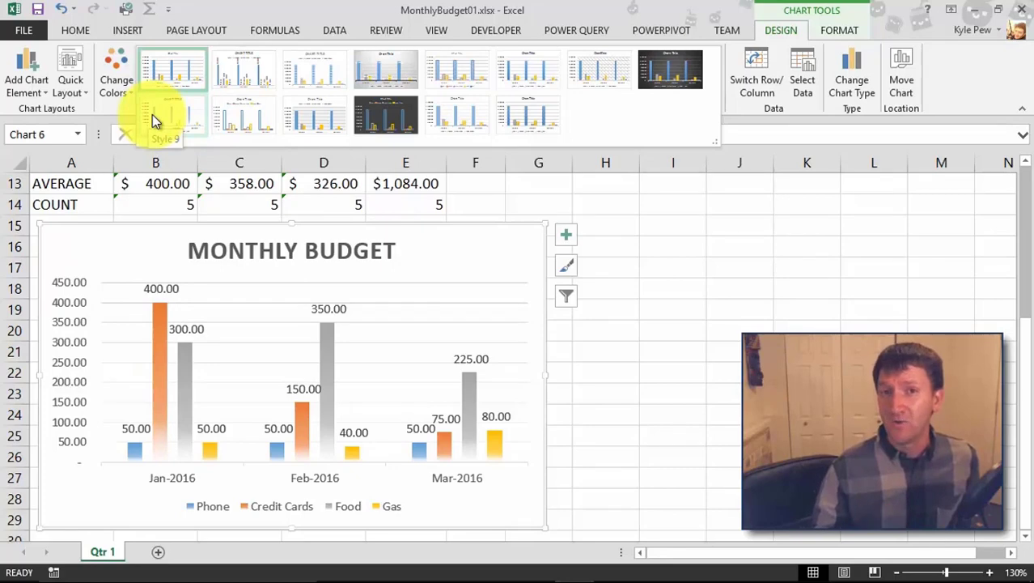
- Fill the Credit Cards series columns with the standard dark red colour
{"action": "left_click", "coordinate": [841, 31]}
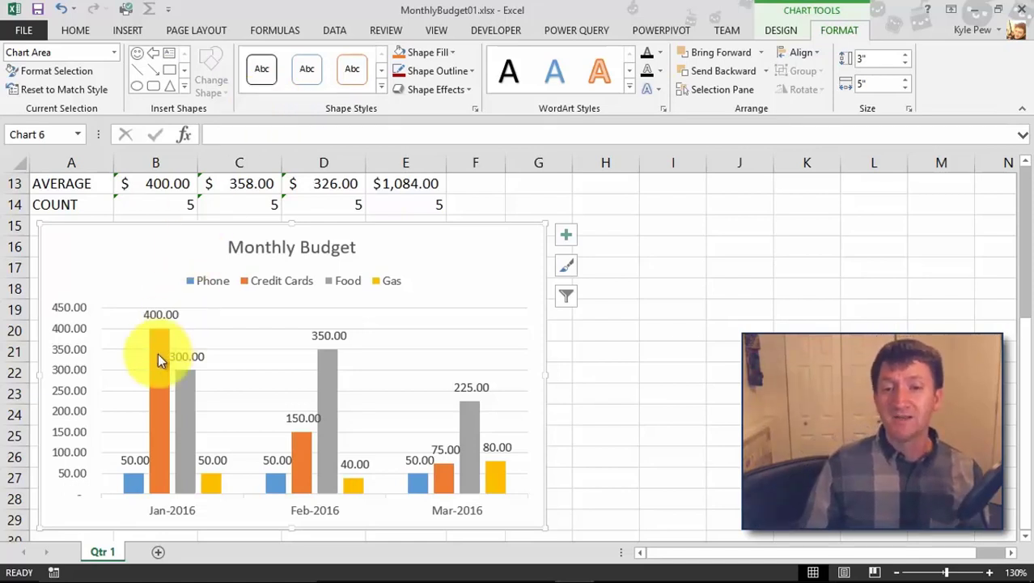
{"action": "mouse_move", "coordinate": [158, 358]}
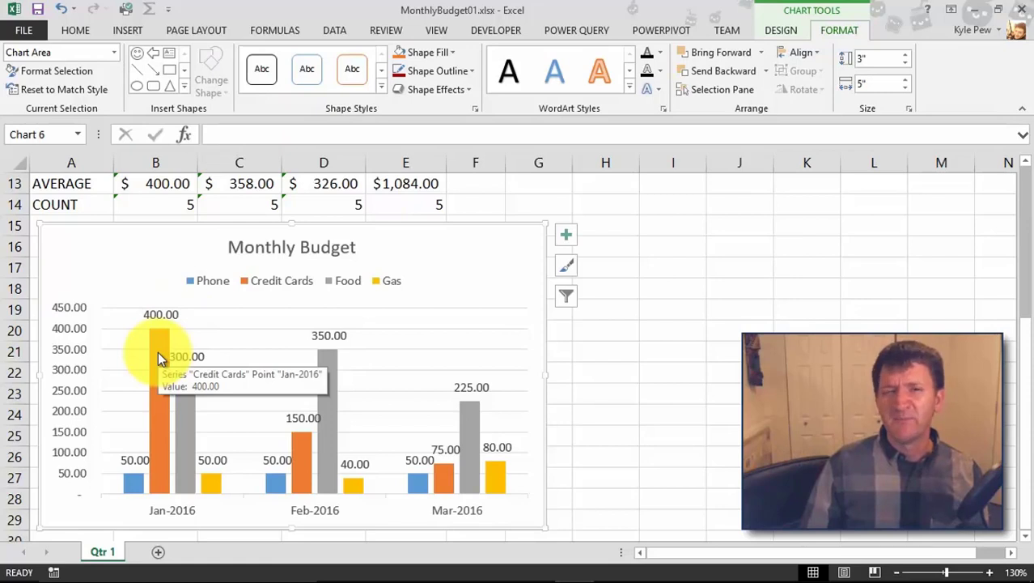
{"action": "left_click", "coordinate": [159, 357]}
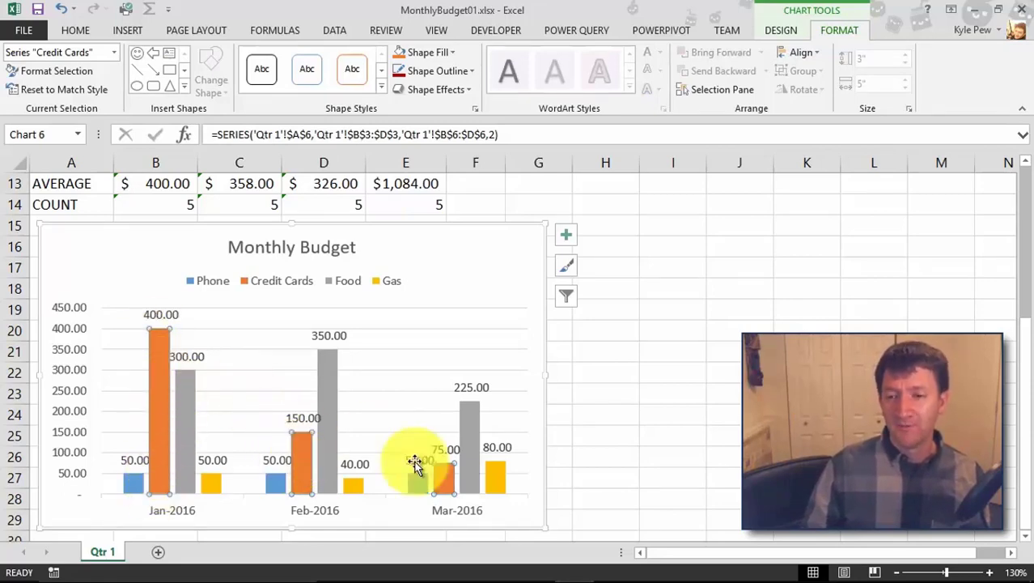
{"action": "mouse_move", "coordinate": [168, 440]}
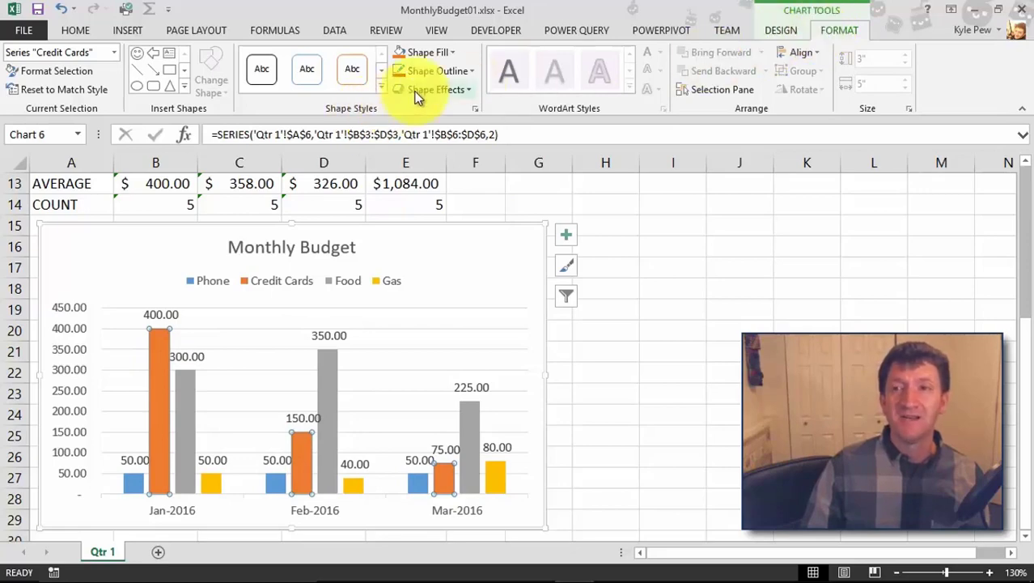
{"action": "left_click", "coordinate": [453, 54]}
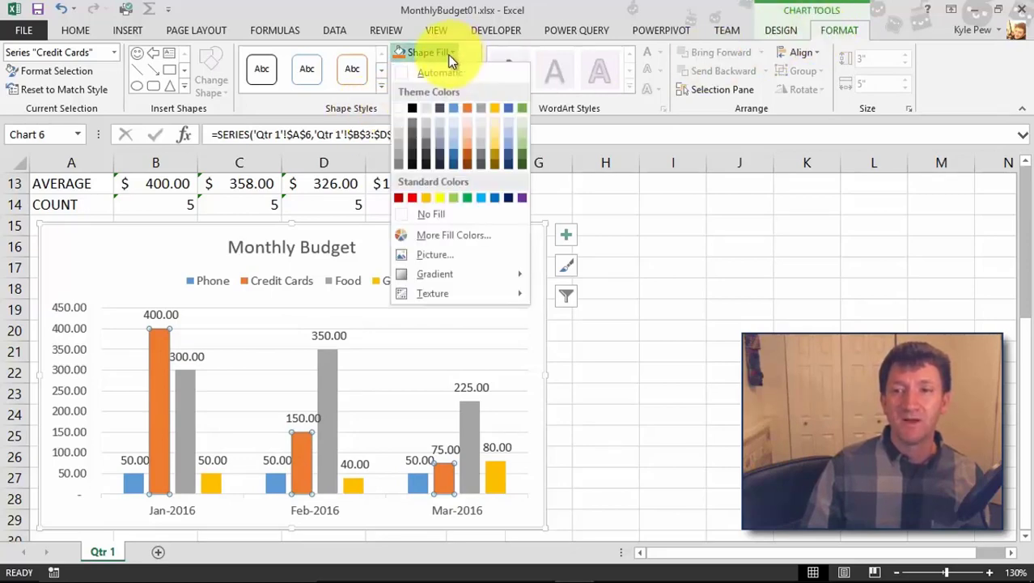
{"action": "left_click", "coordinate": [401, 198]}
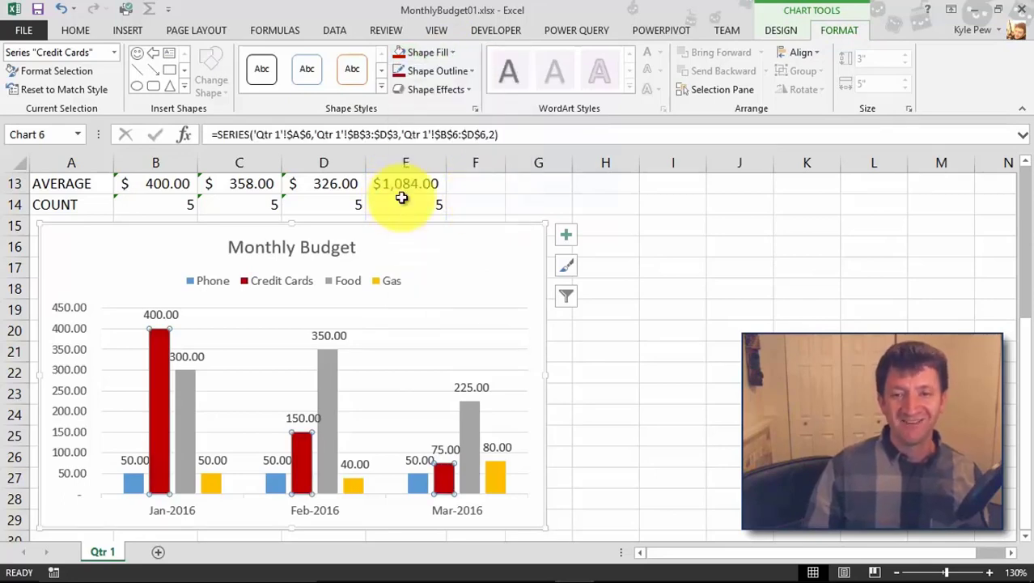
- Fill the Food series columns with a dark green theme colour
{"action": "left_click", "coordinate": [184, 404]}
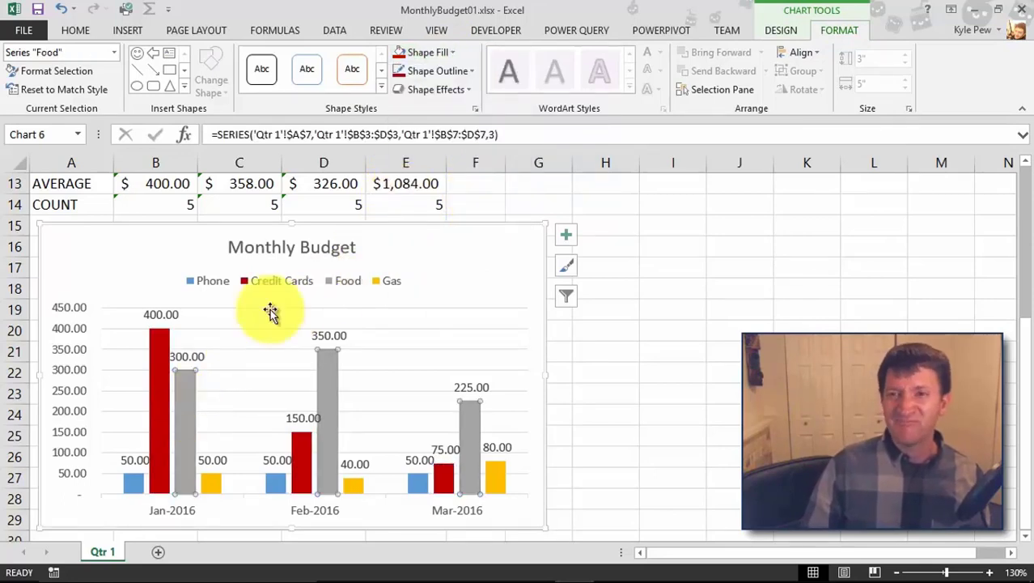
{"action": "left_click", "coordinate": [450, 52]}
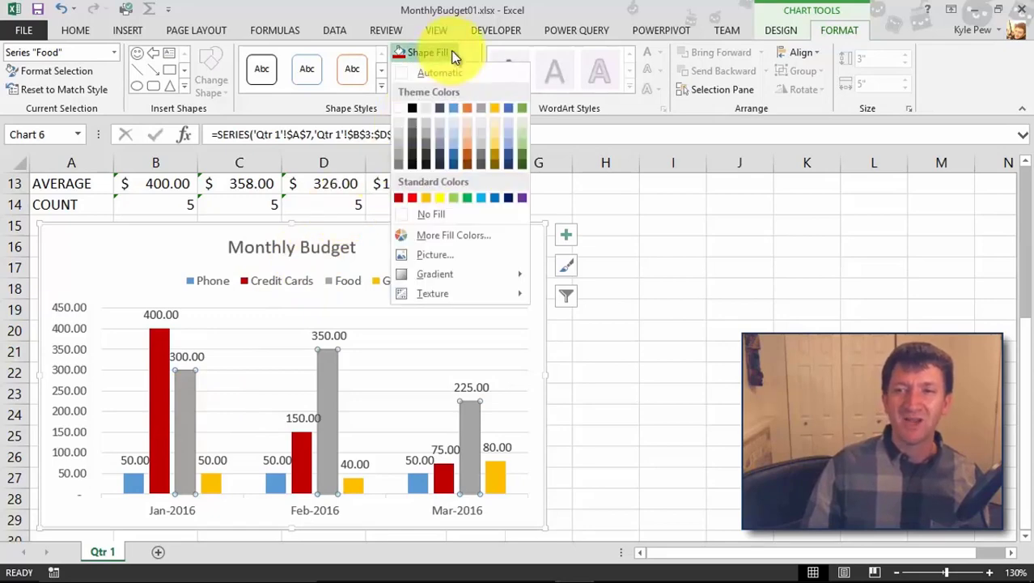
{"action": "left_click", "coordinate": [521, 153]}
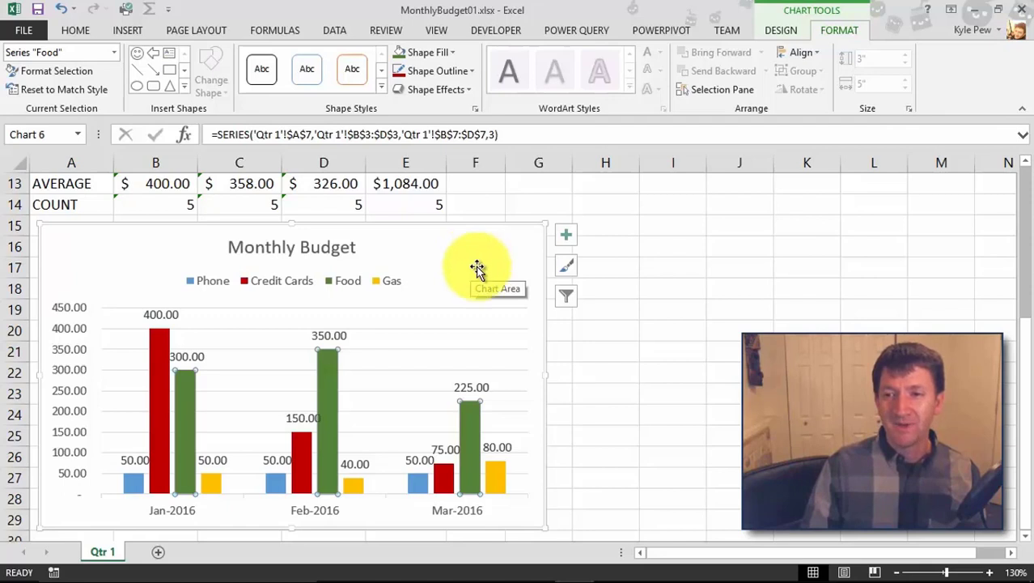
- Fill the chart's plot area with a very light grey shade
{"action": "left_click", "coordinate": [483, 313]}
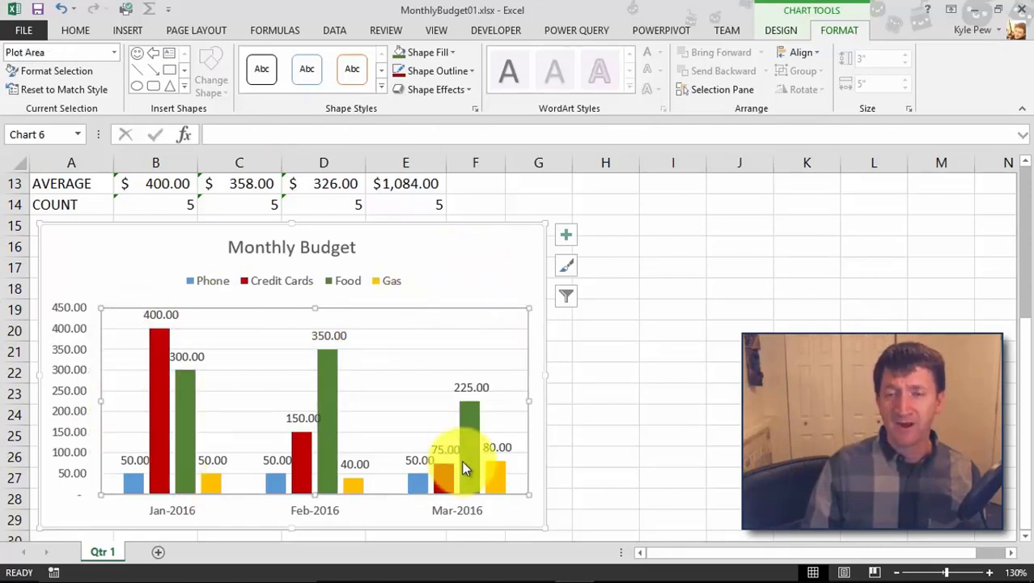
{"action": "mouse_move", "coordinate": [465, 467]}
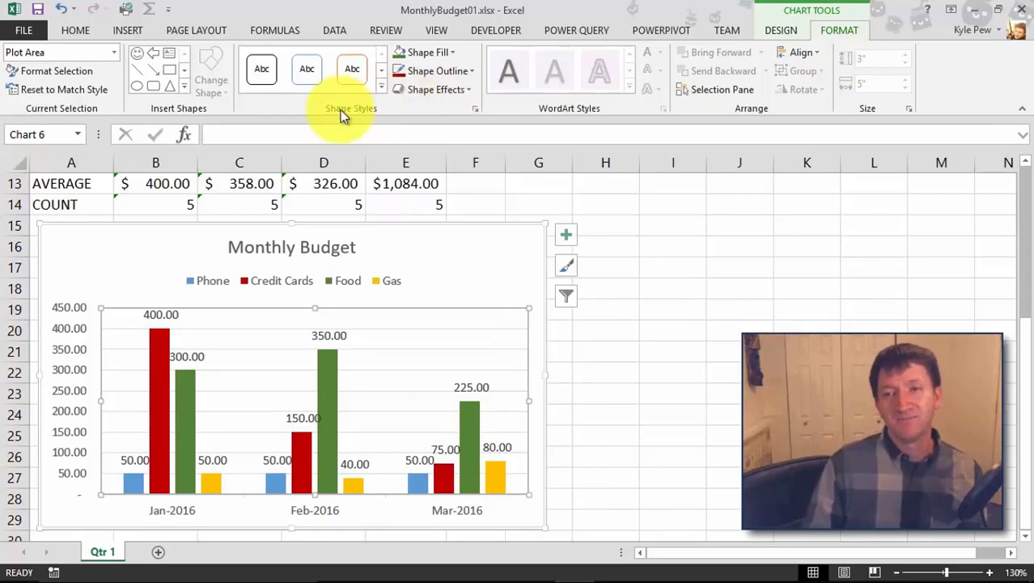
{"action": "left_click", "coordinate": [451, 53]}
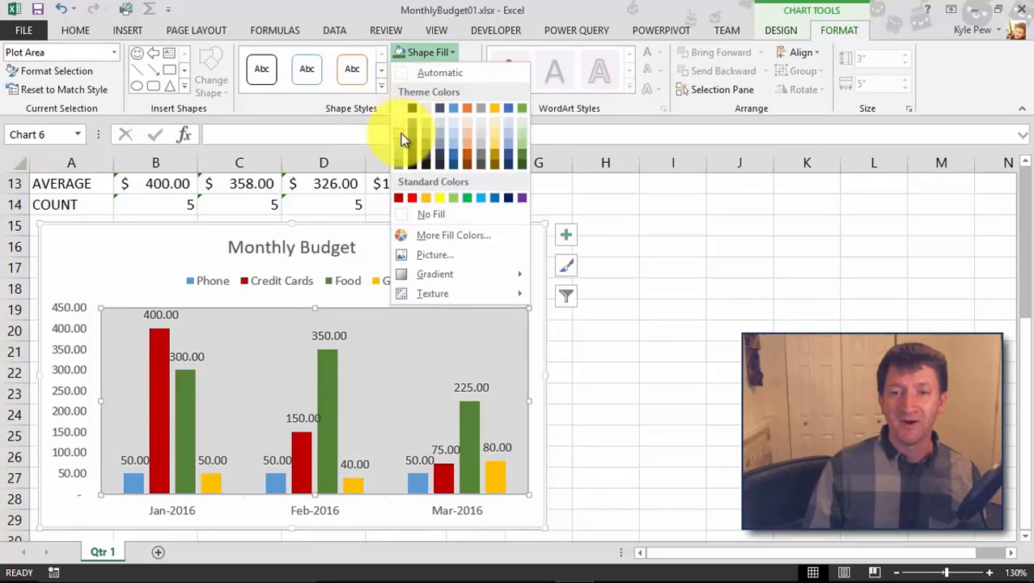
{"action": "left_click", "coordinate": [402, 134]}
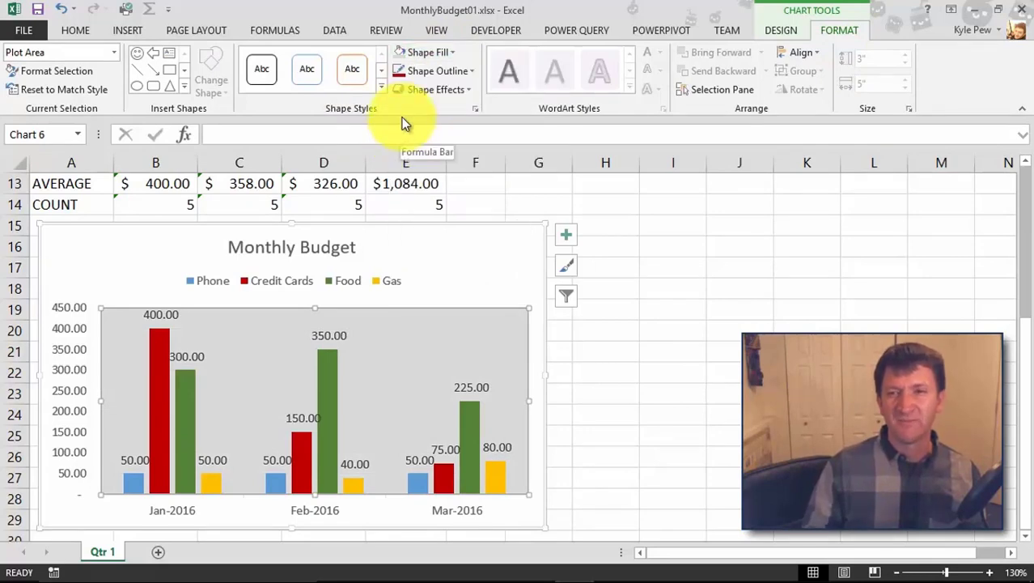
{"action": "left_click", "coordinate": [451, 54]}
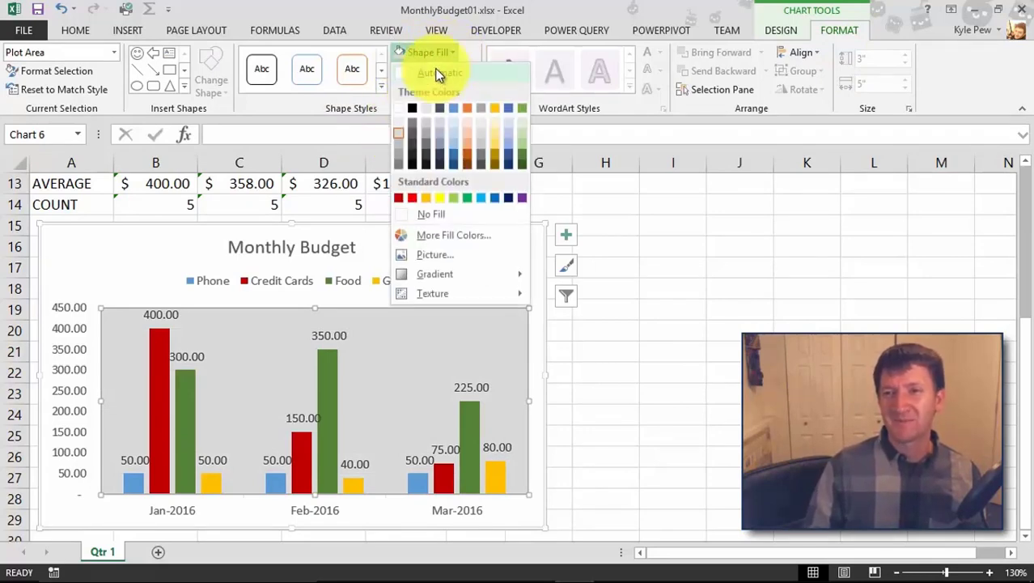
{"action": "left_click", "coordinate": [399, 109]}
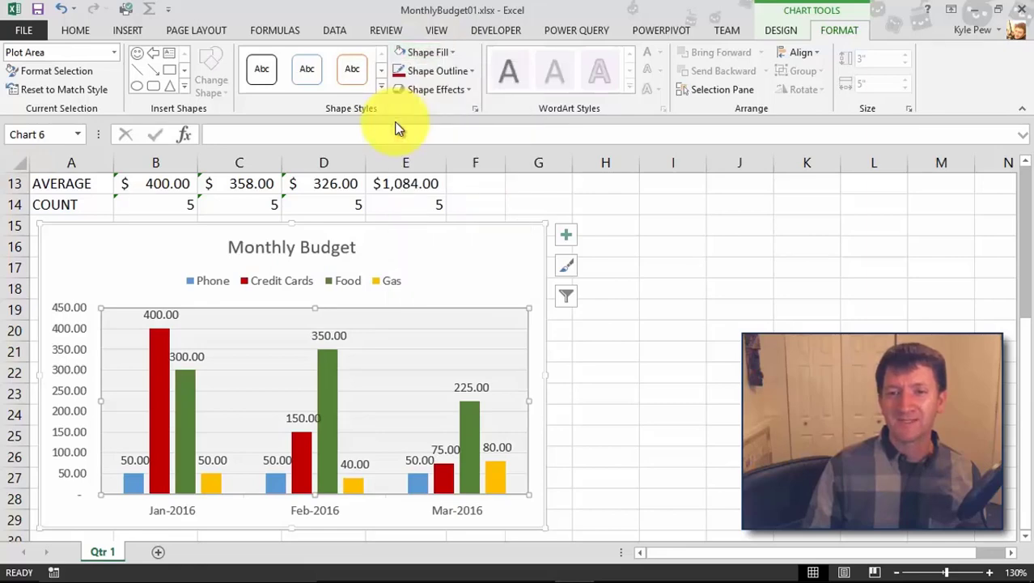
- Select the chart's legend and show the font formatting options for its text
{"action": "left_click", "coordinate": [515, 250]}
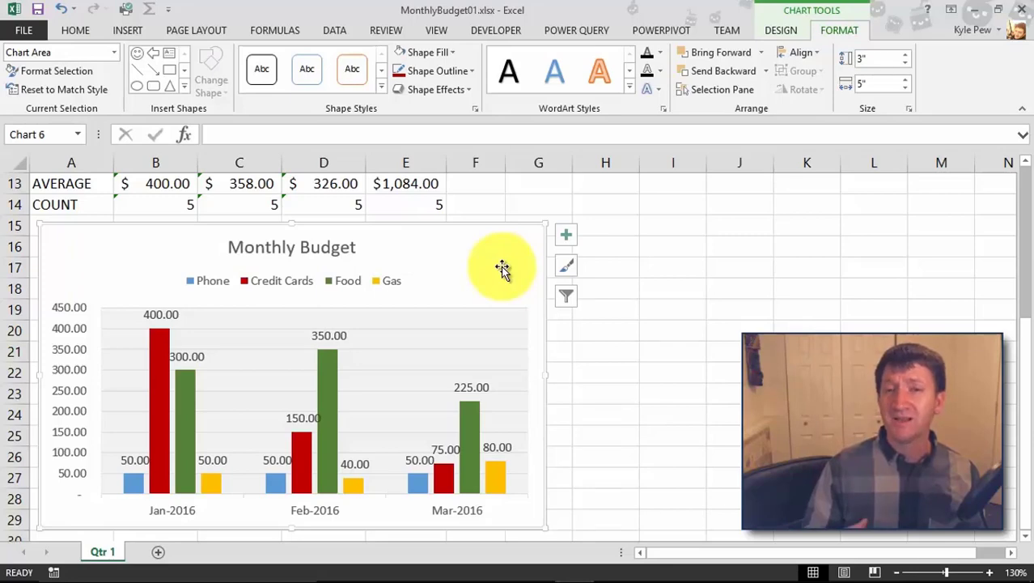
{"action": "left_click", "coordinate": [259, 279]}
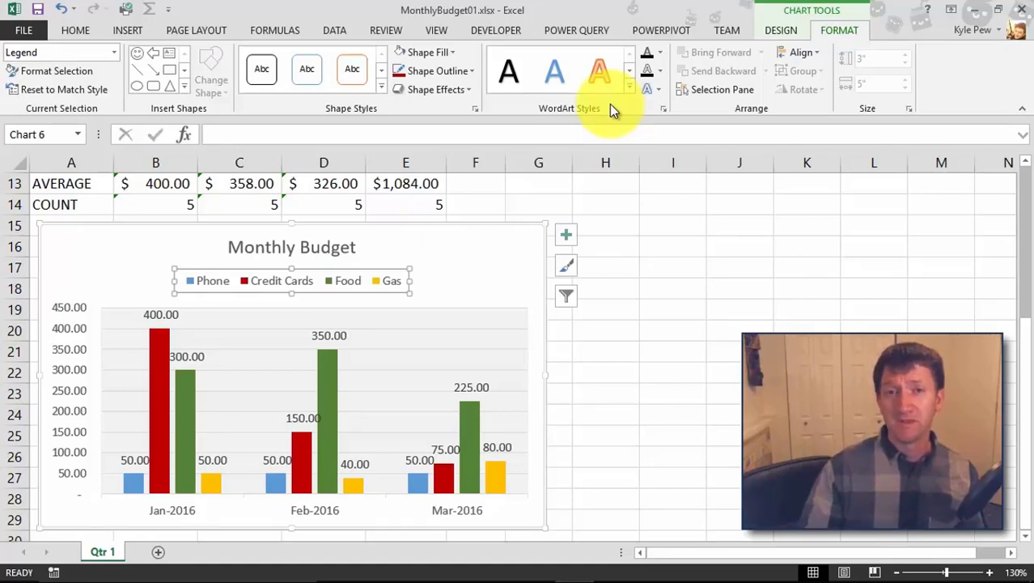
{"action": "left_click", "coordinate": [74, 32]}
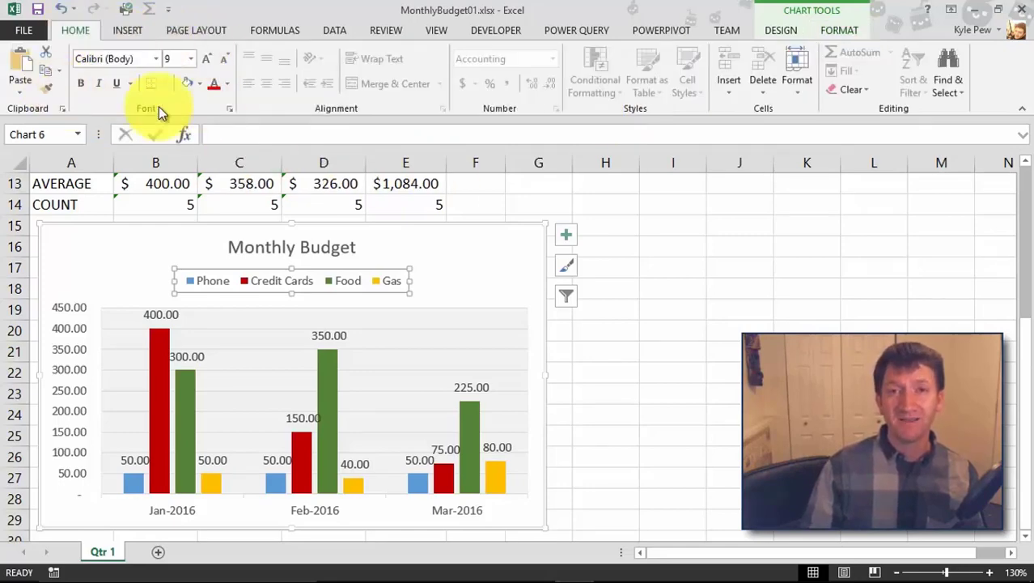
- Set the chart legend's text to 12 pt and make it bold
{"action": "left_click", "coordinate": [194, 55]}
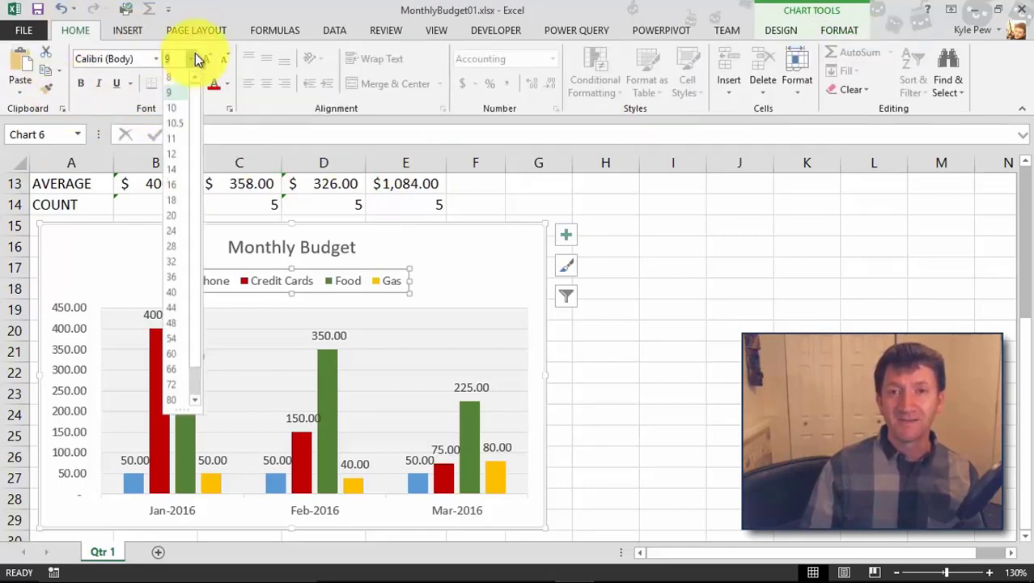
{"action": "left_click", "coordinate": [171, 153]}
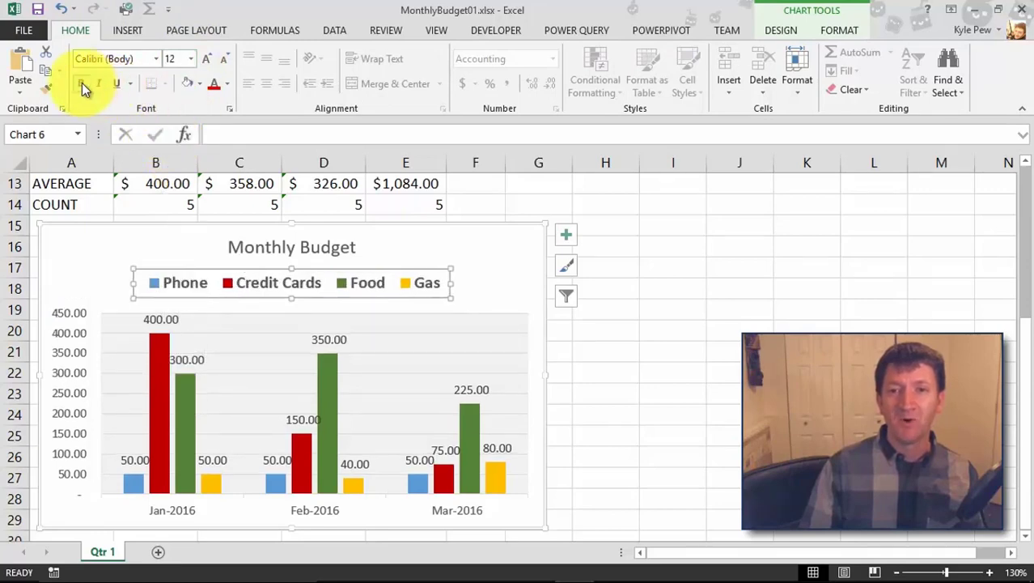
{"action": "left_click", "coordinate": [512, 244]}
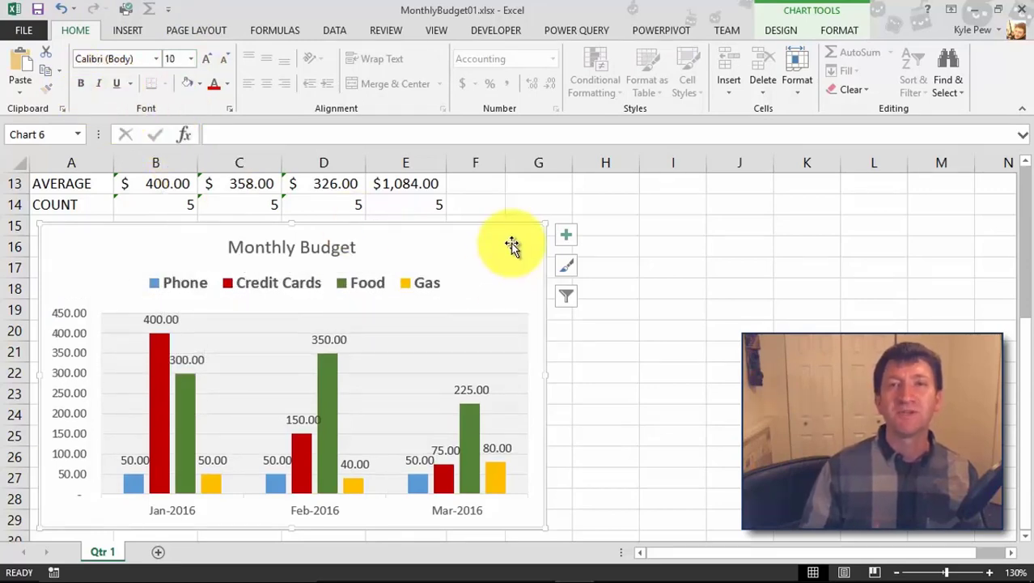
- Enlarge the Monthly Budget chart title to 20 pt and make it bold
{"action": "left_click", "coordinate": [328, 247]}
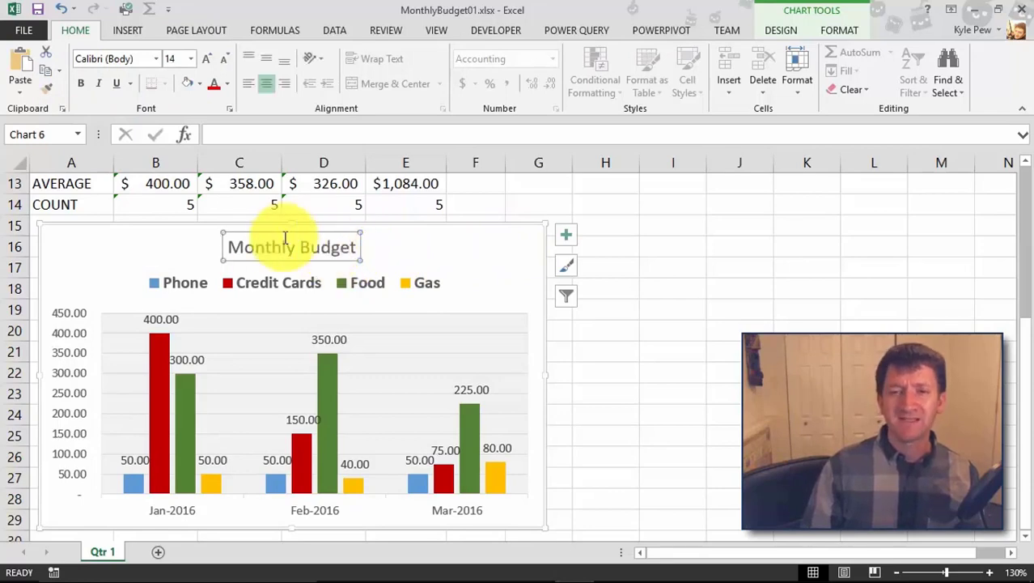
{"action": "left_click", "coordinate": [205, 59]}
{"action": "left_click", "coordinate": [205, 60]}
{"action": "left_click", "coordinate": [204, 59]}
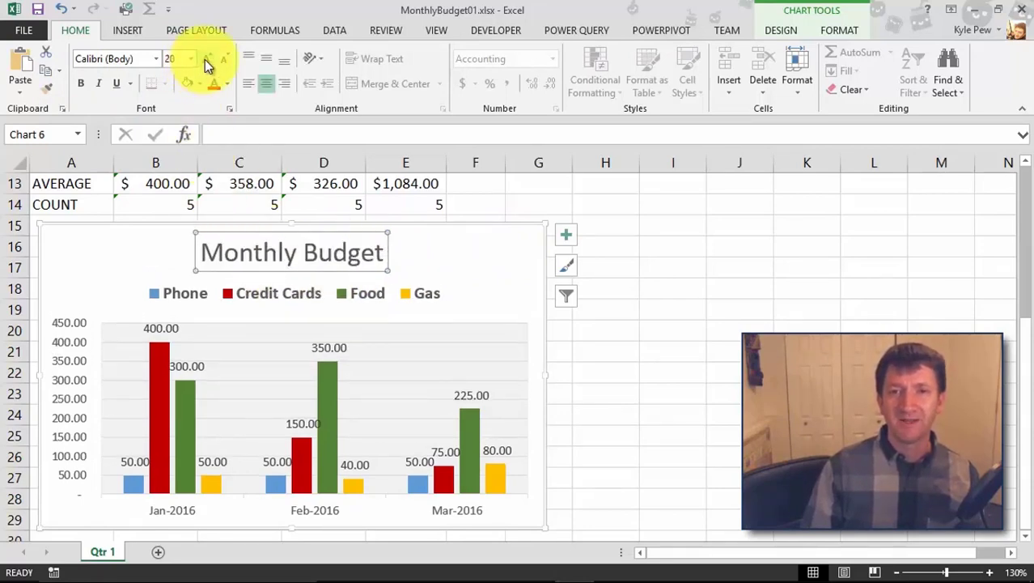
{"action": "left_click", "coordinate": [87, 82]}
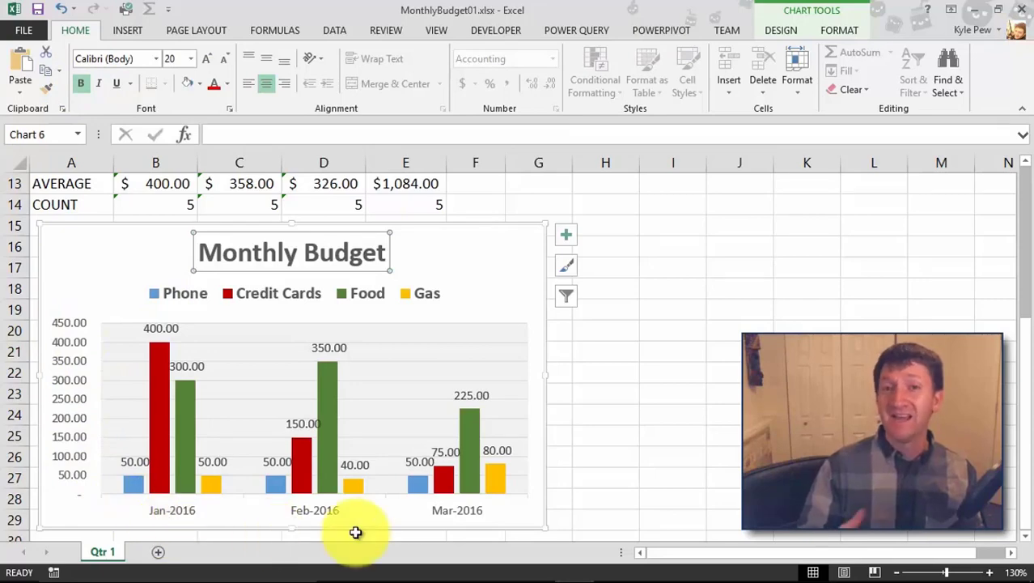
- Make the labels of the chart's horizontal month axis and vertical value axis bold
{"action": "left_click", "coordinate": [323, 510]}
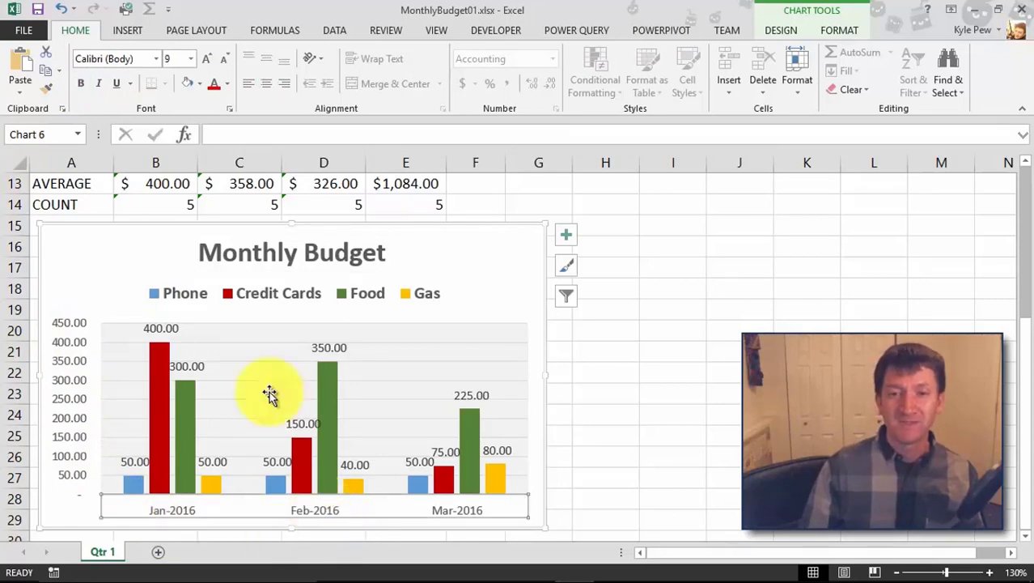
{"action": "left_click", "coordinate": [80, 83]}
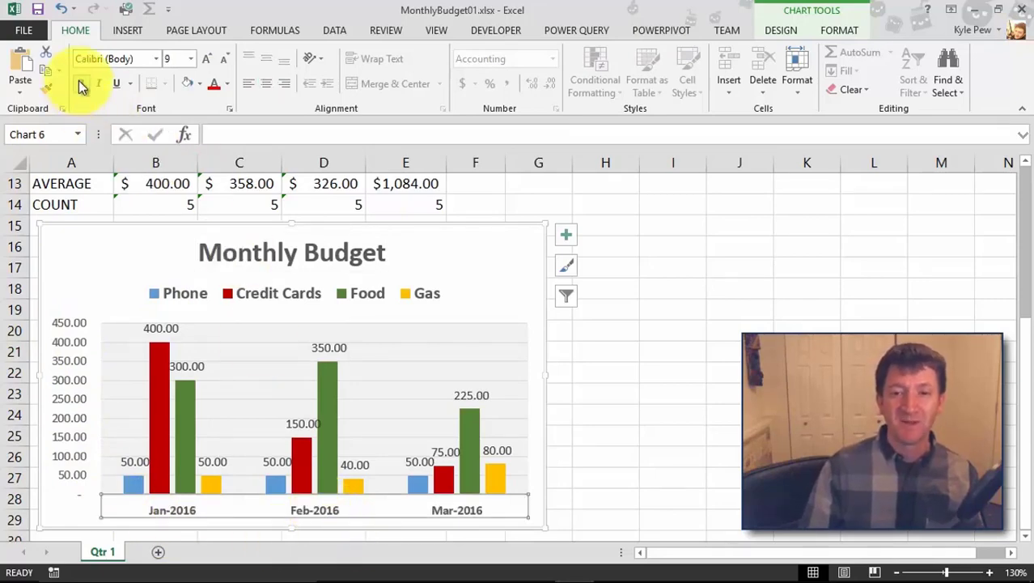
{"action": "left_click", "coordinate": [76, 328]}
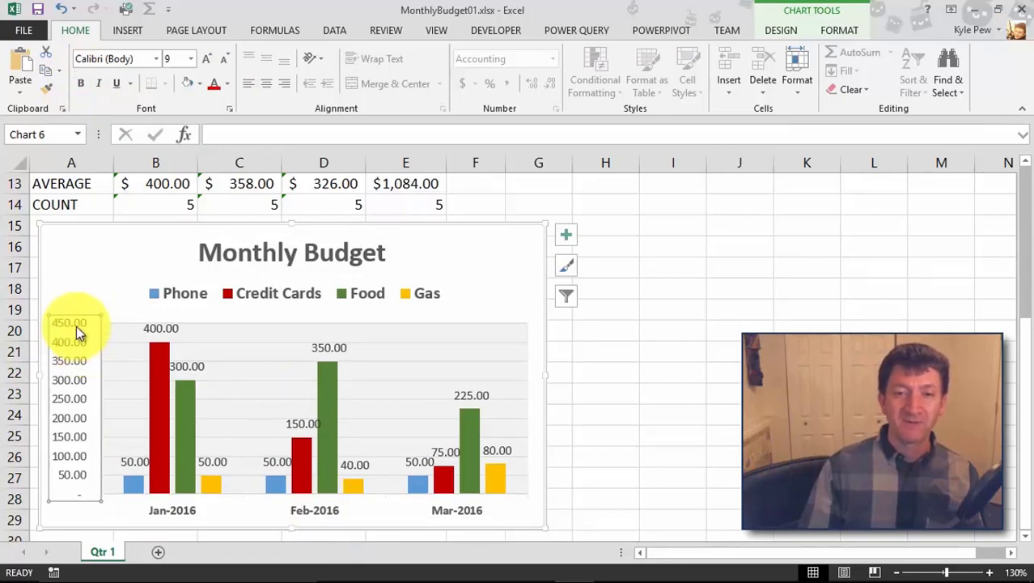
{"action": "left_click", "coordinate": [85, 84]}
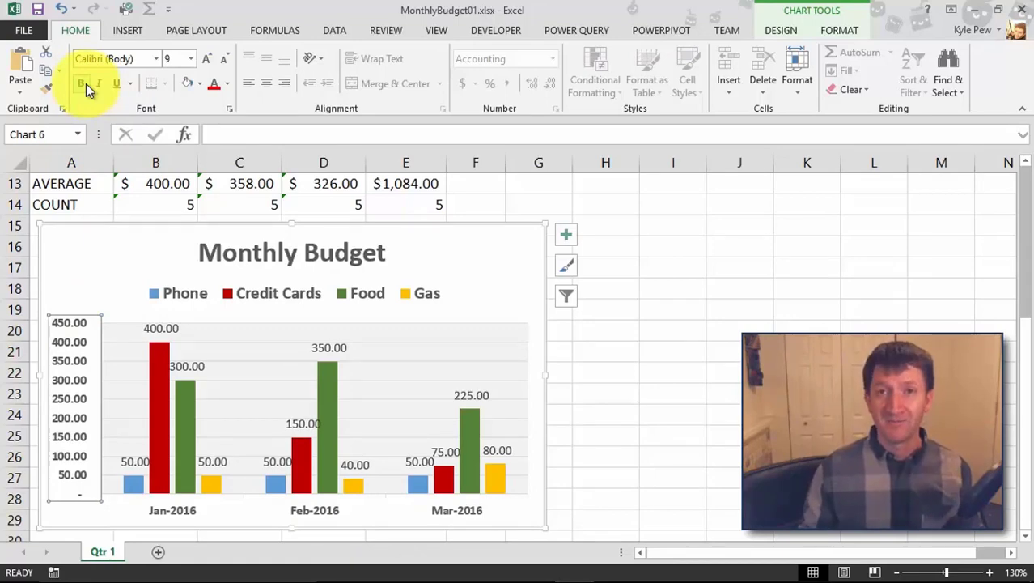
{"action": "left_click", "coordinate": [789, 30]}
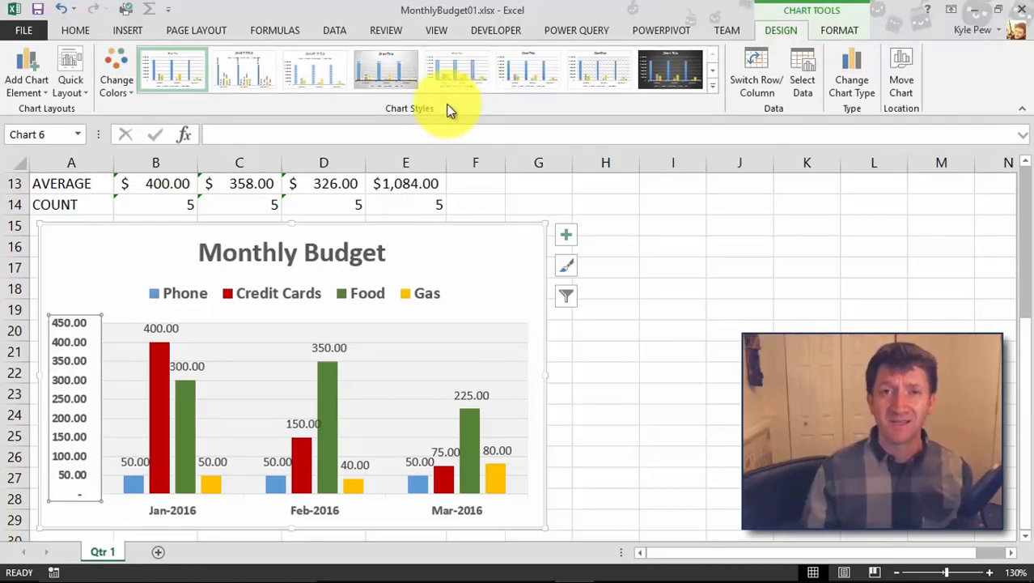
{"action": "left_click", "coordinate": [825, 34]}
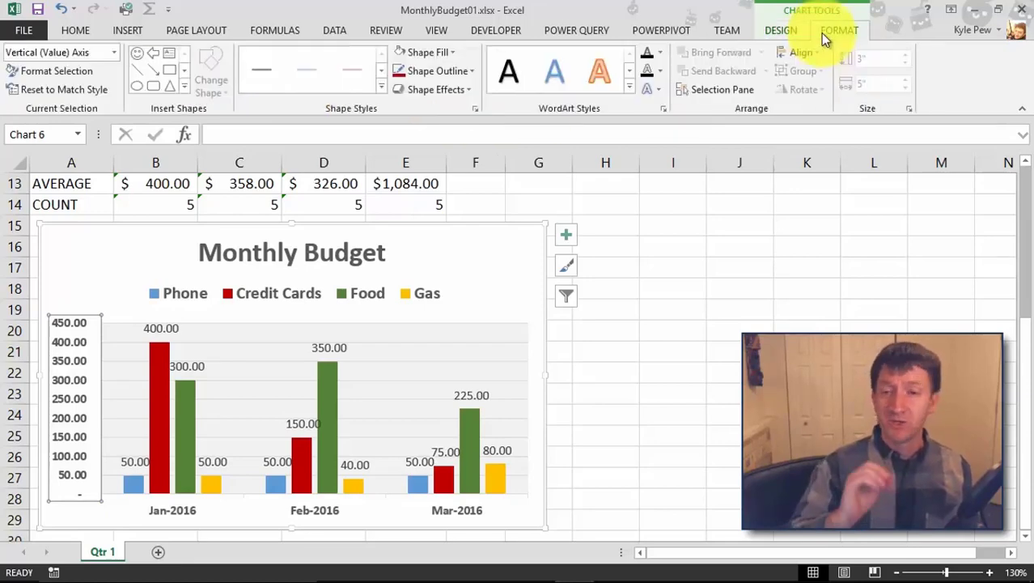